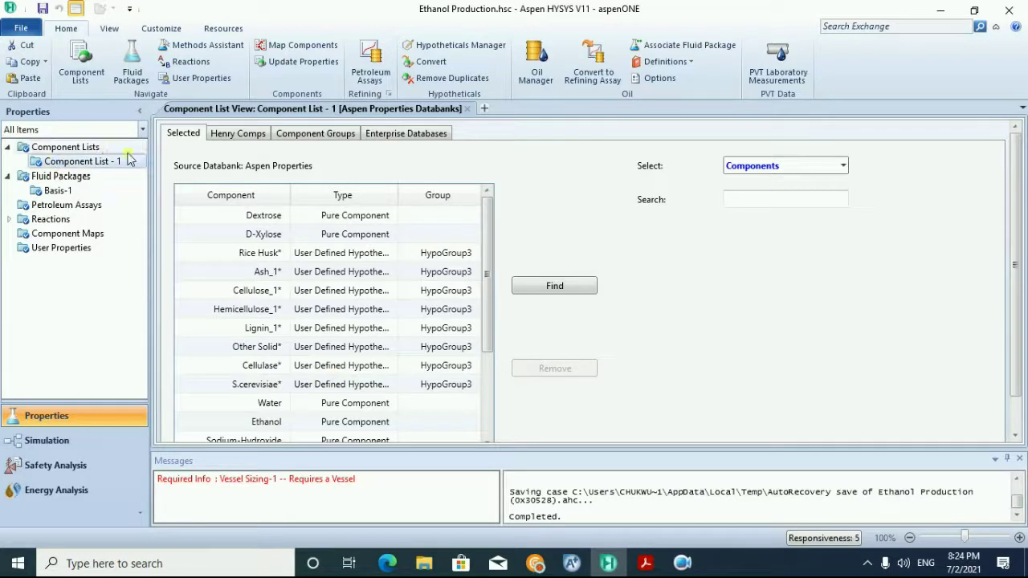
Review the component lists overview and the property package selection of the Basis-1 fluid package.
click(85, 150)
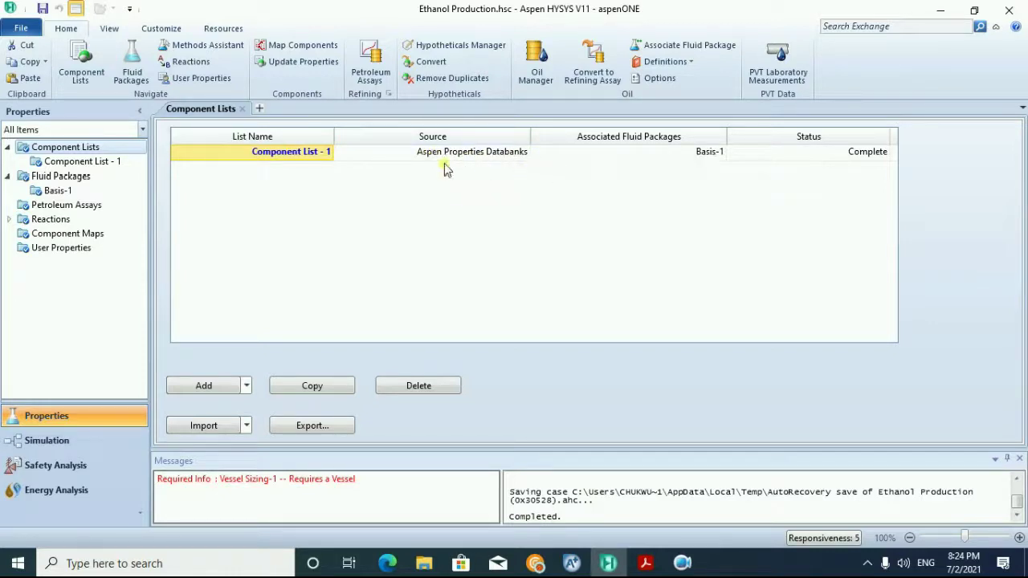
click(92, 197)
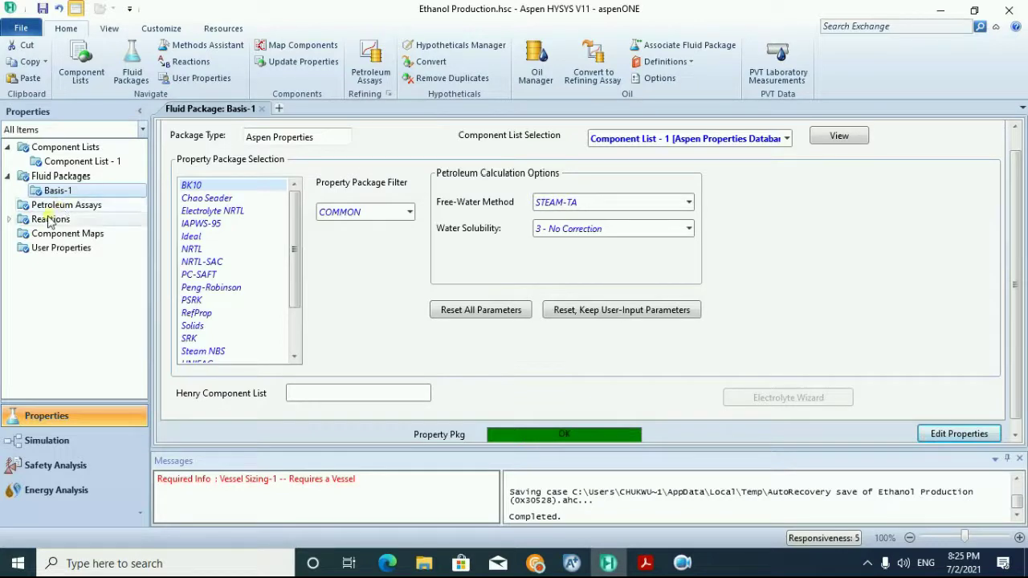
Expand the reaction sets, widen the navigation pane to show their full names, and examine the Pretreatment Reaction's stoichiometry and conversion basis.
click(8, 219)
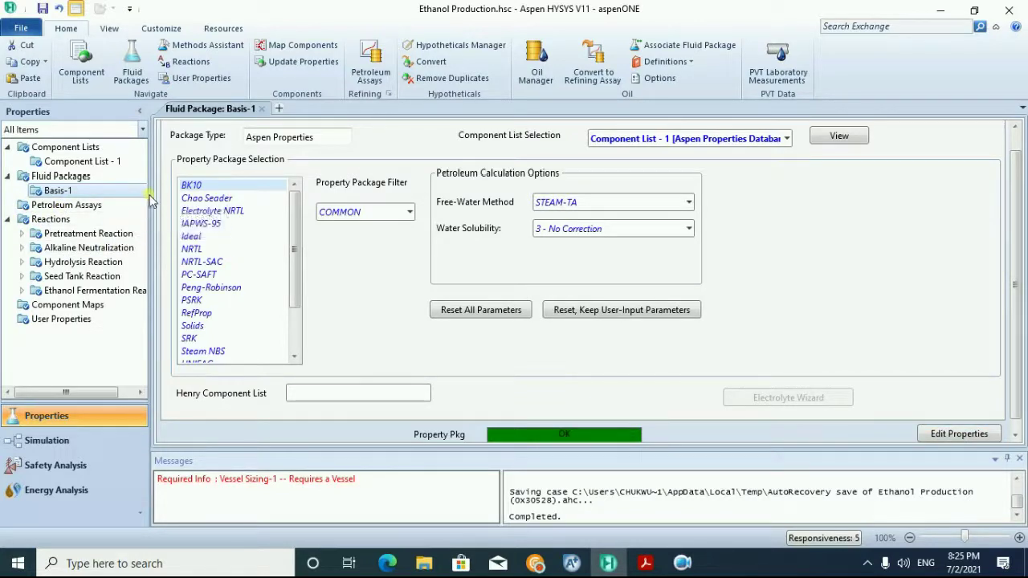
drag(156, 199, 270, 202)
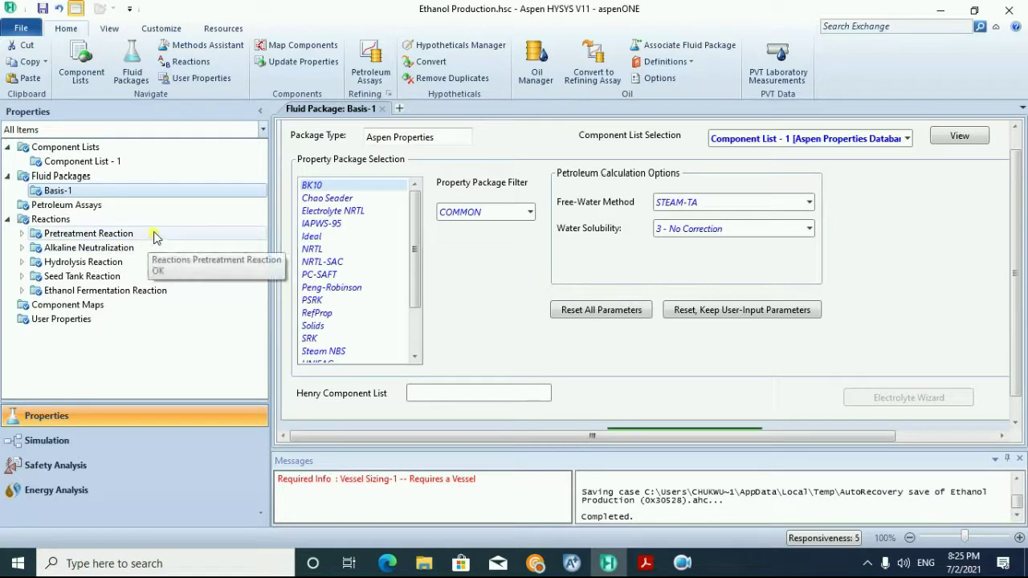
double_click(80, 234)
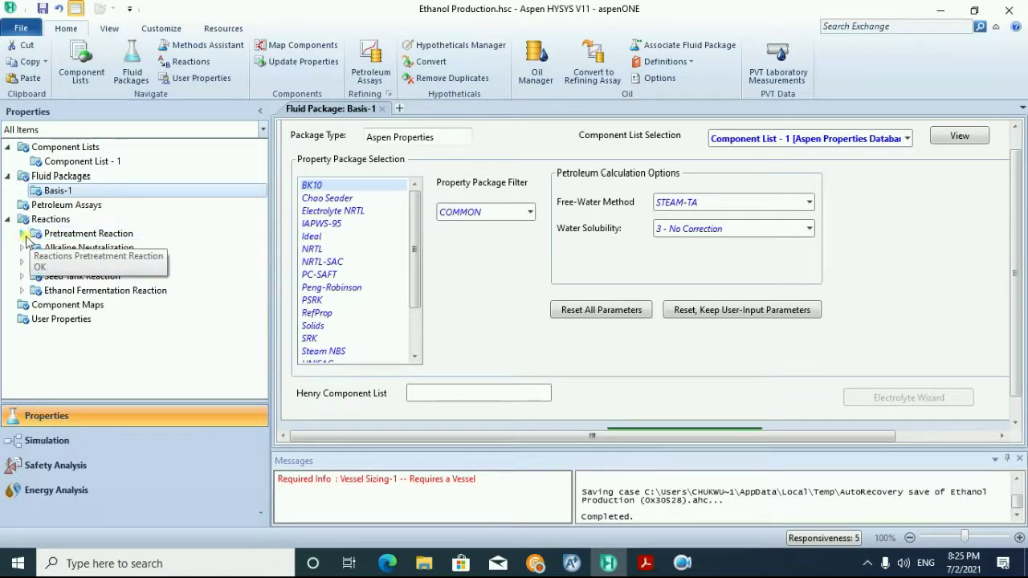
double_click(101, 248)
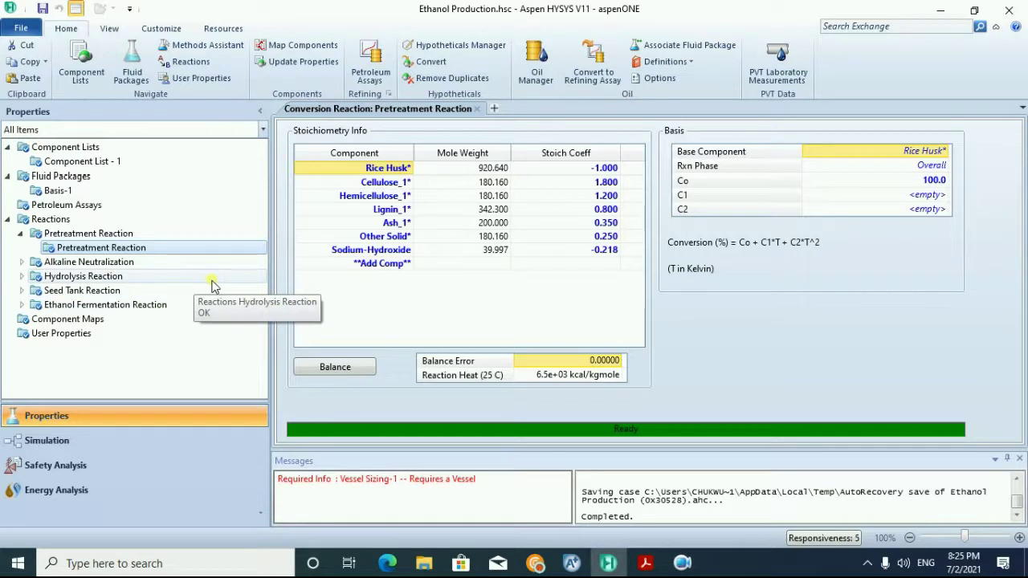
click(20, 233)
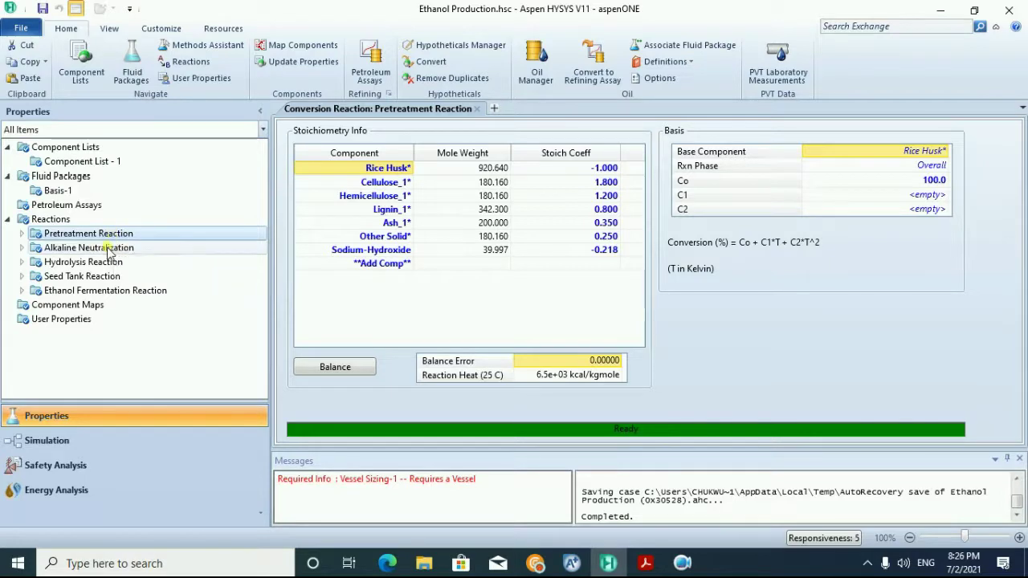
Review the Alkaline Neutralization reaction set and examine the stoichiometry and conversion basis of its reaction.
click(107, 249)
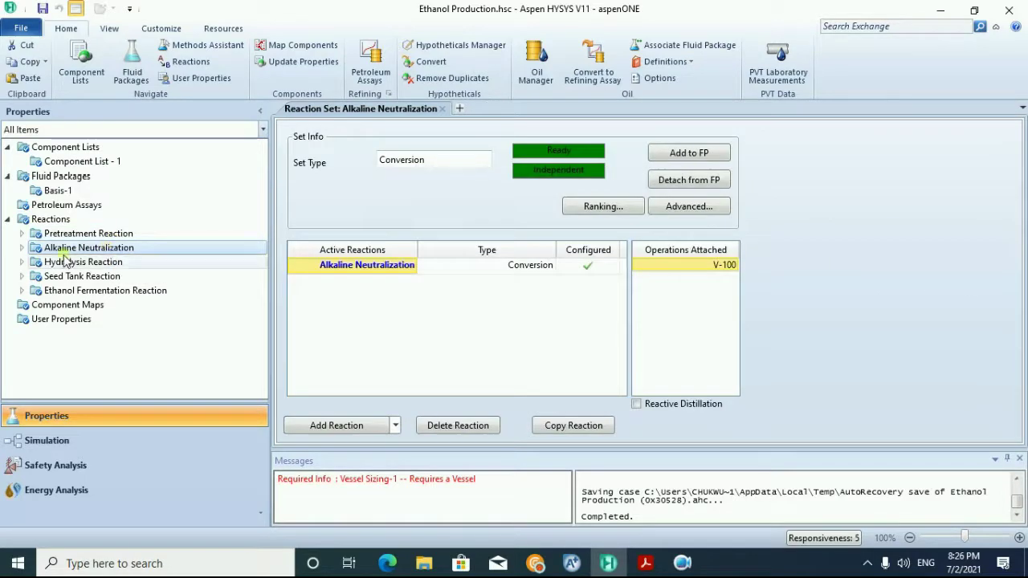
click(21, 248)
click(70, 261)
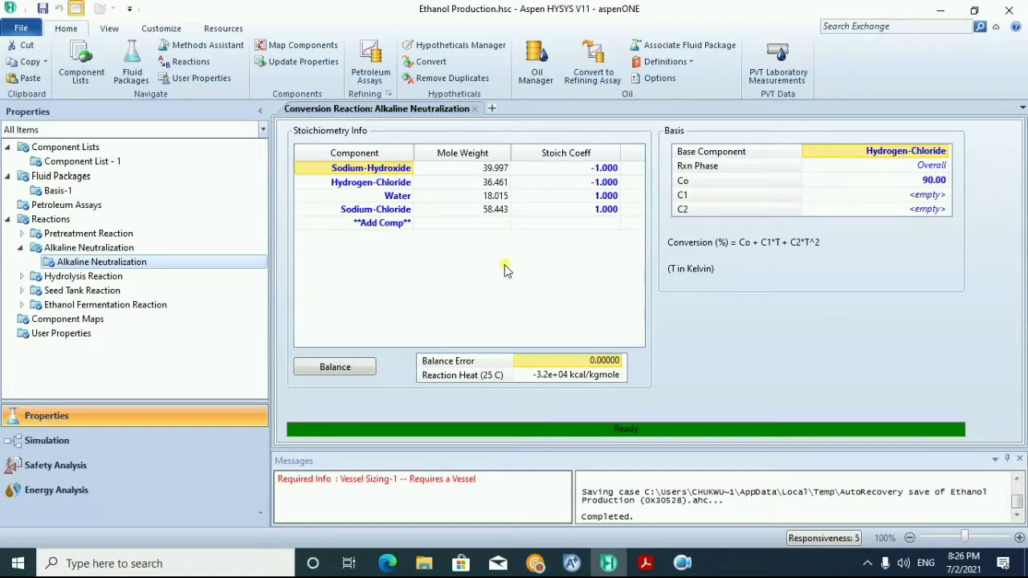
click(20, 248)
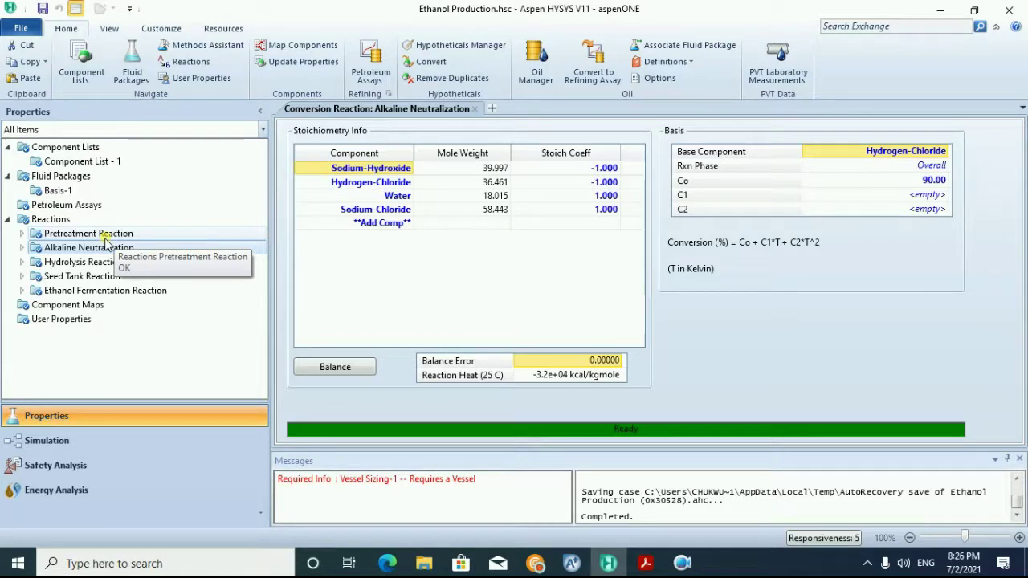
Examine the Cellulose Conversion and Hemicellulose Conversion reactions in the Hydrolysis Reaction set.
click(21, 262)
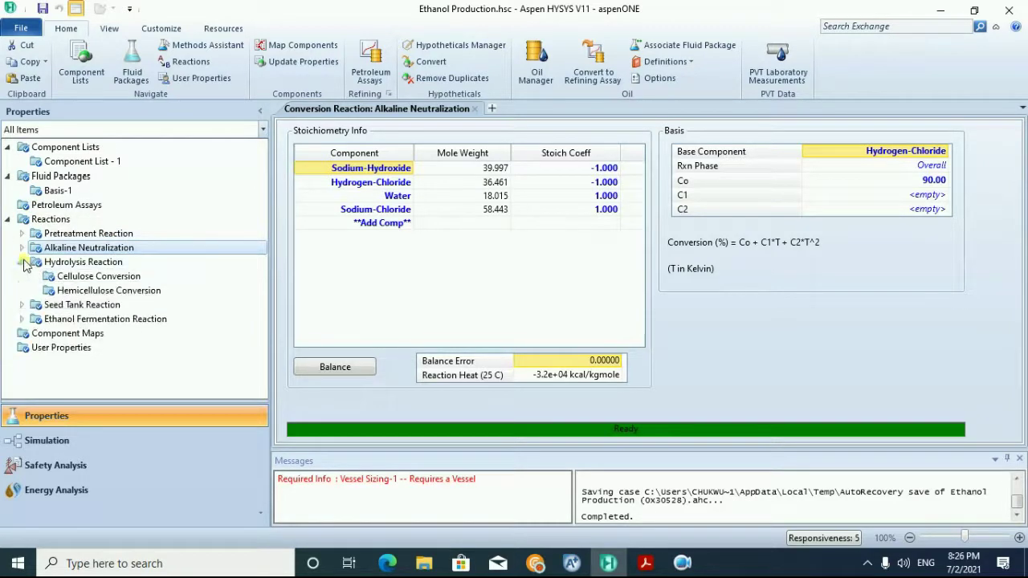
click(126, 277)
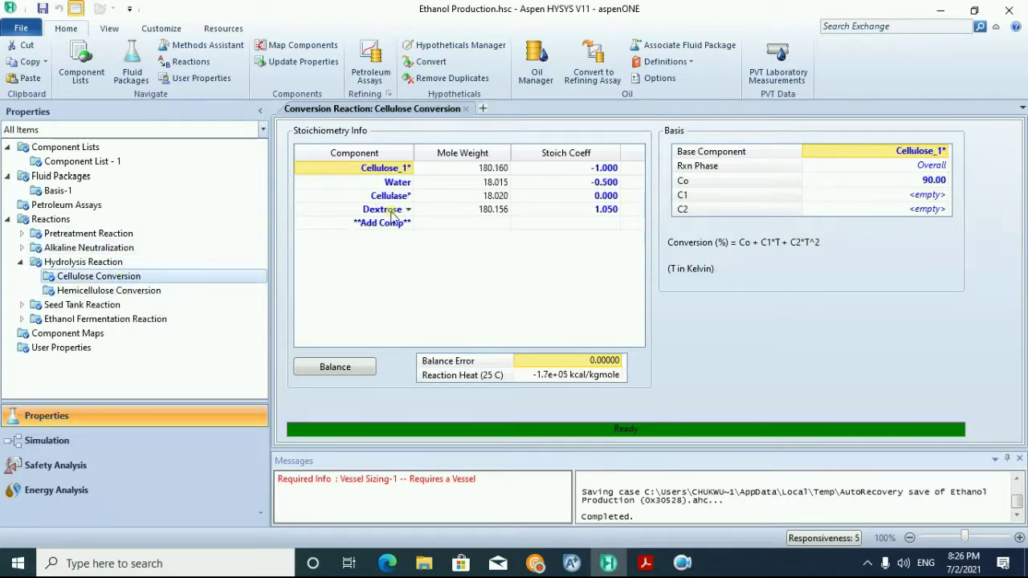
click(73, 292)
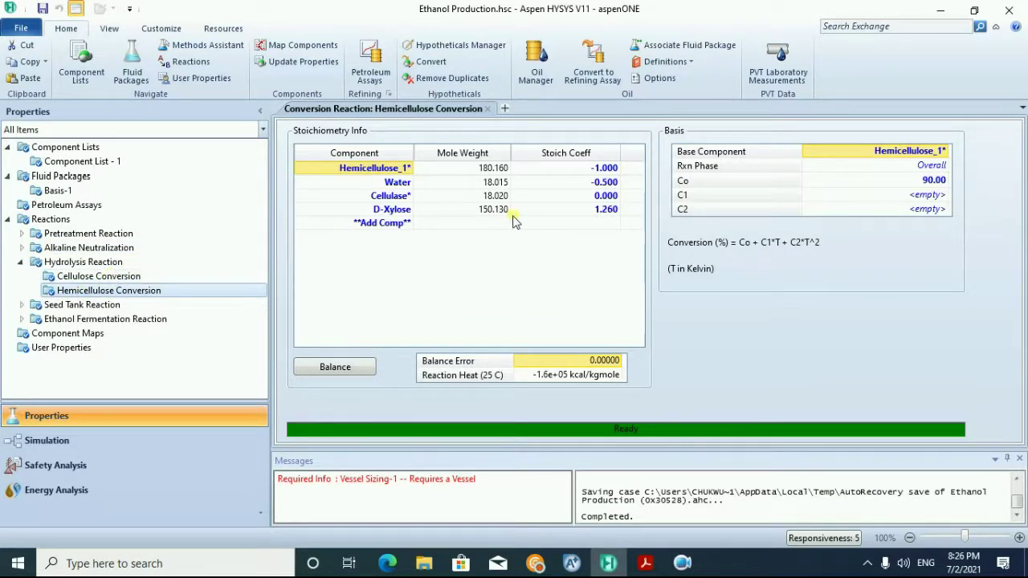
click(20, 262)
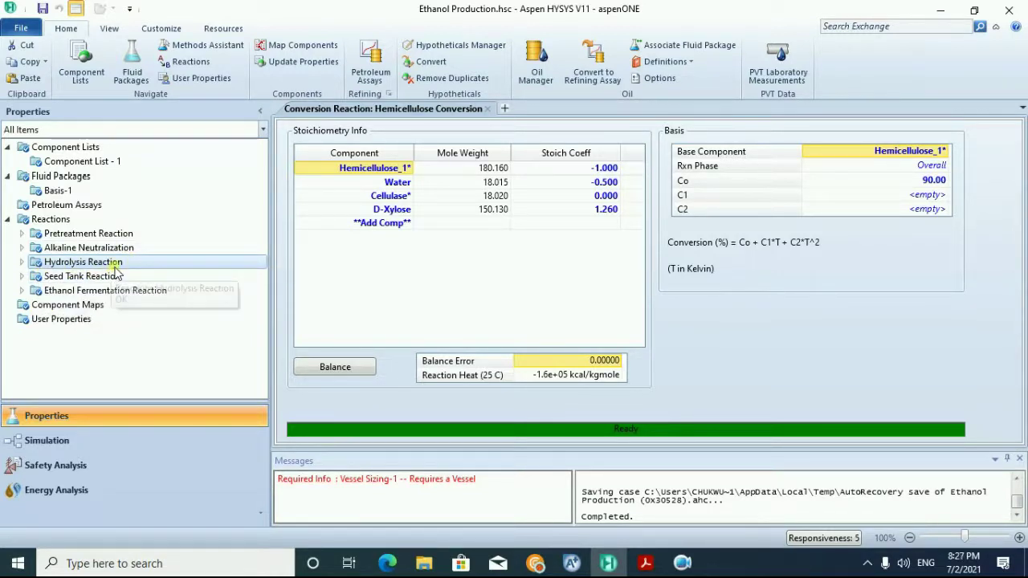
Examine the Yeast Growth Reaction and Ethanol Conversion reactions in the Seed Tank Reaction set.
click(20, 277)
click(86, 292)
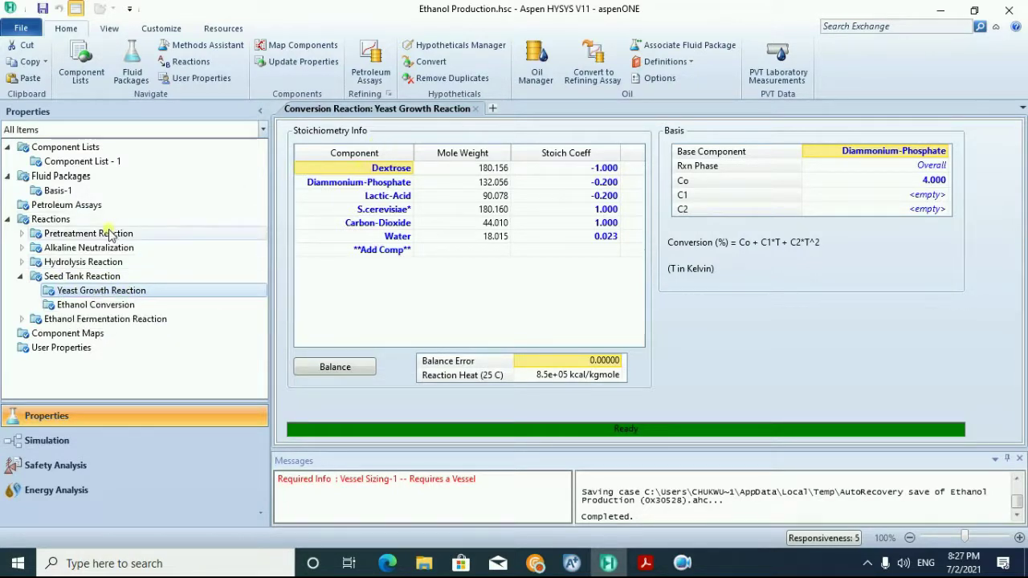
click(115, 306)
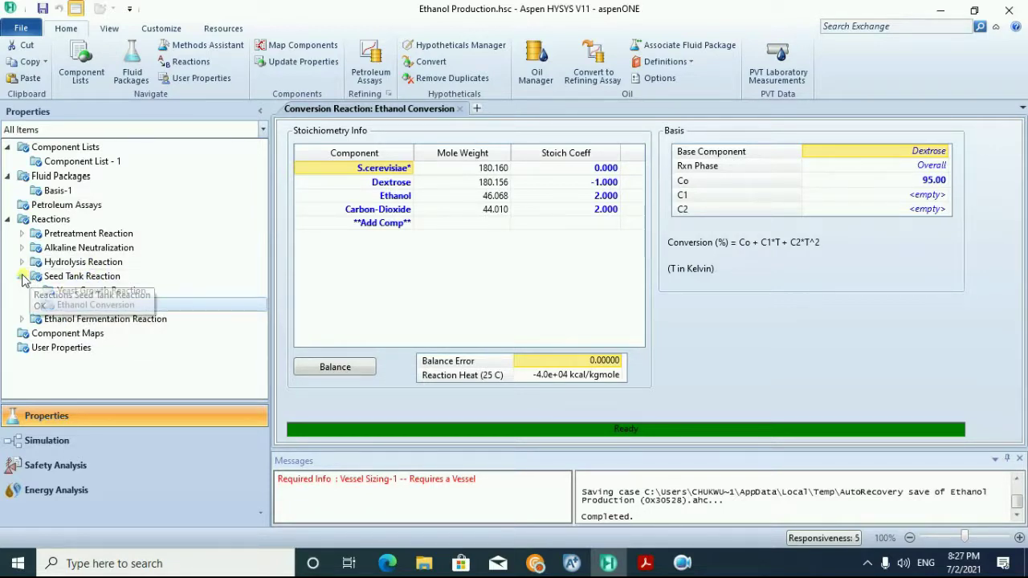
double_click(74, 277)
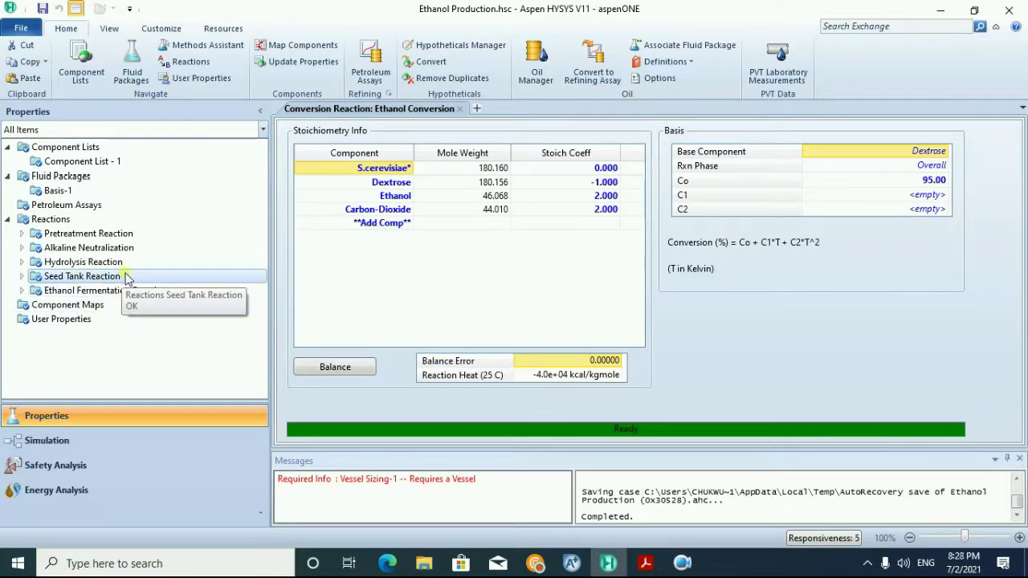
Collapse the Reactions, Fluid Packages and Component Lists folders in the properties tree.
click(22, 292)
click(24, 293)
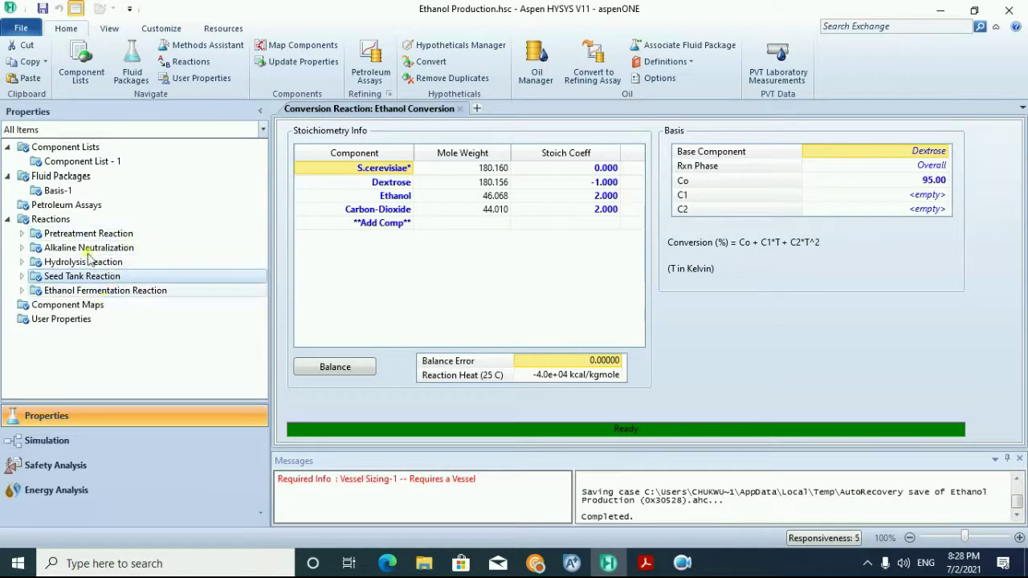
click(7, 219)
click(8, 178)
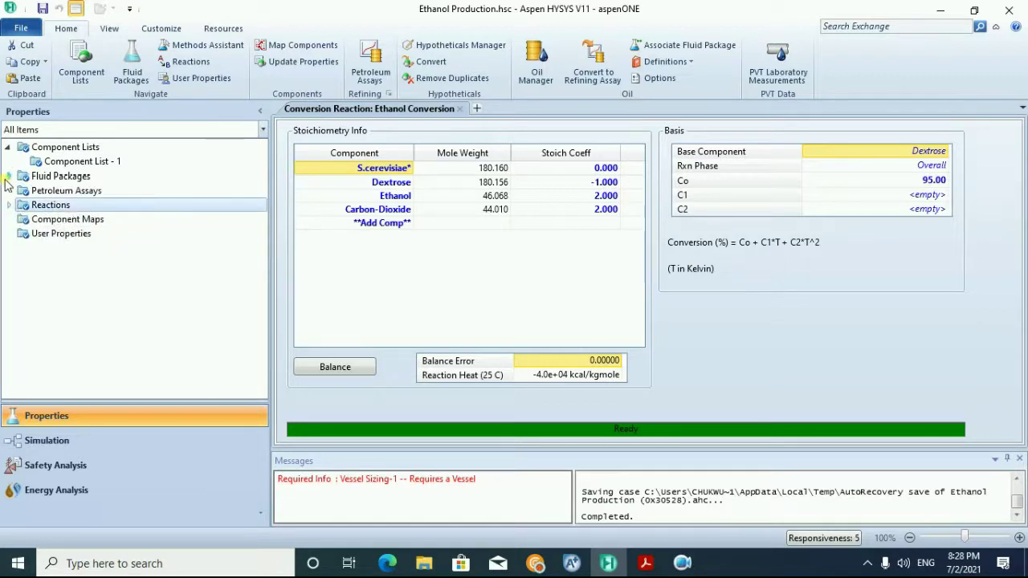
click(7, 147)
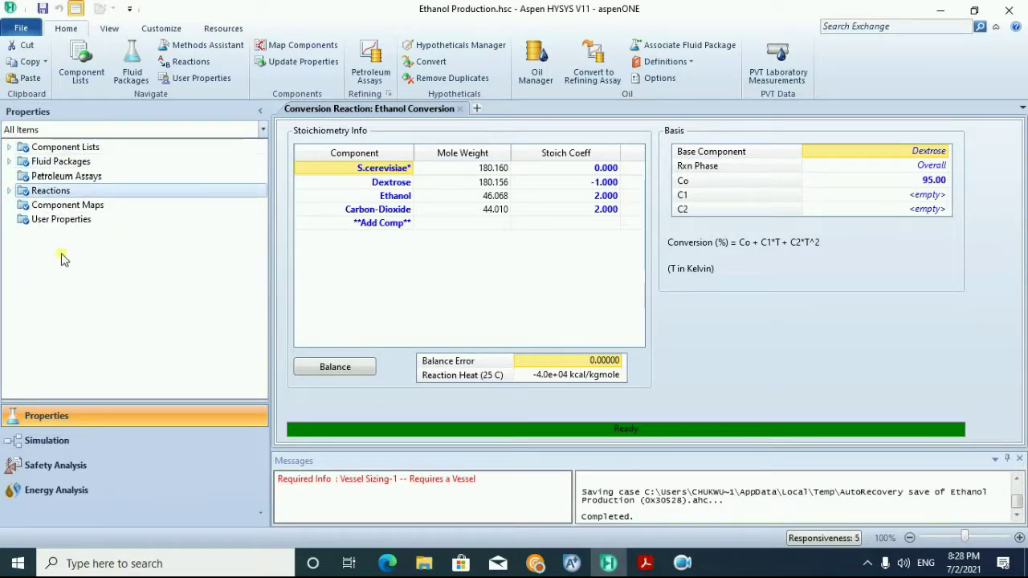
Switch to the simulation environment and examine the flowsheet's front end from mixer MIX-100 through reactor CRV-100 to splitter X-100.
click(70, 442)
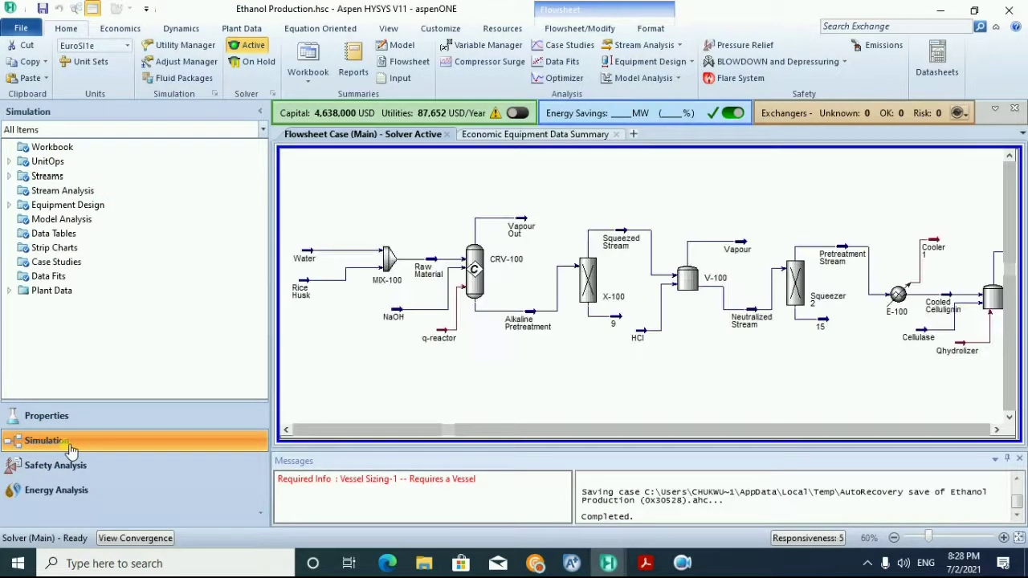
click(287, 430)
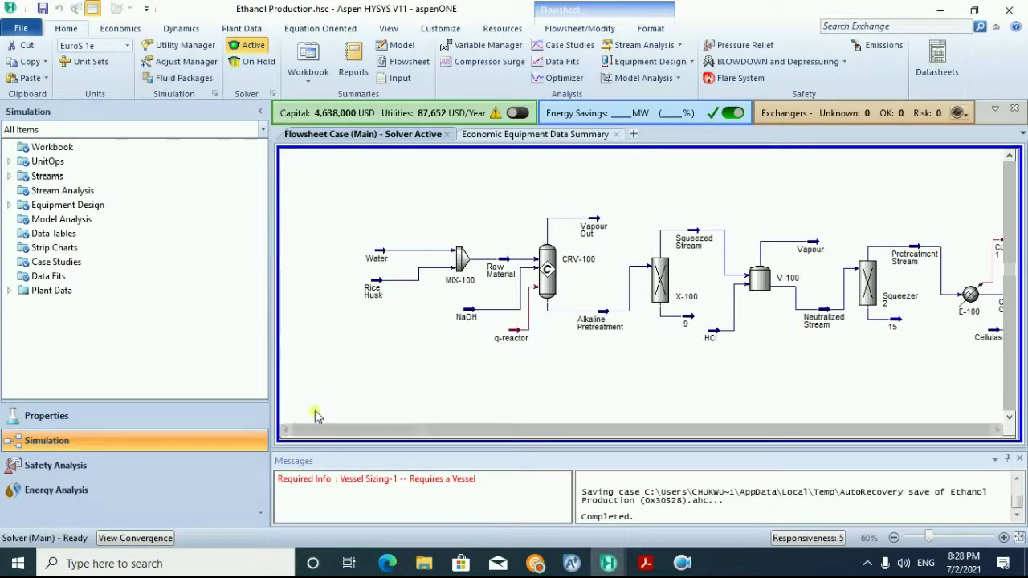
mouse_move(392, 253)
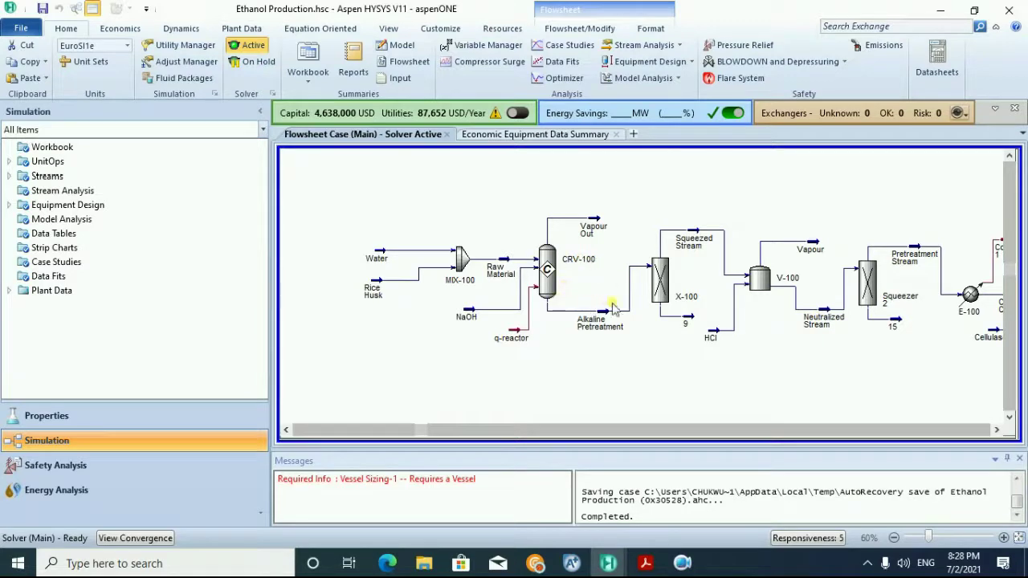
mouse_move(677, 296)
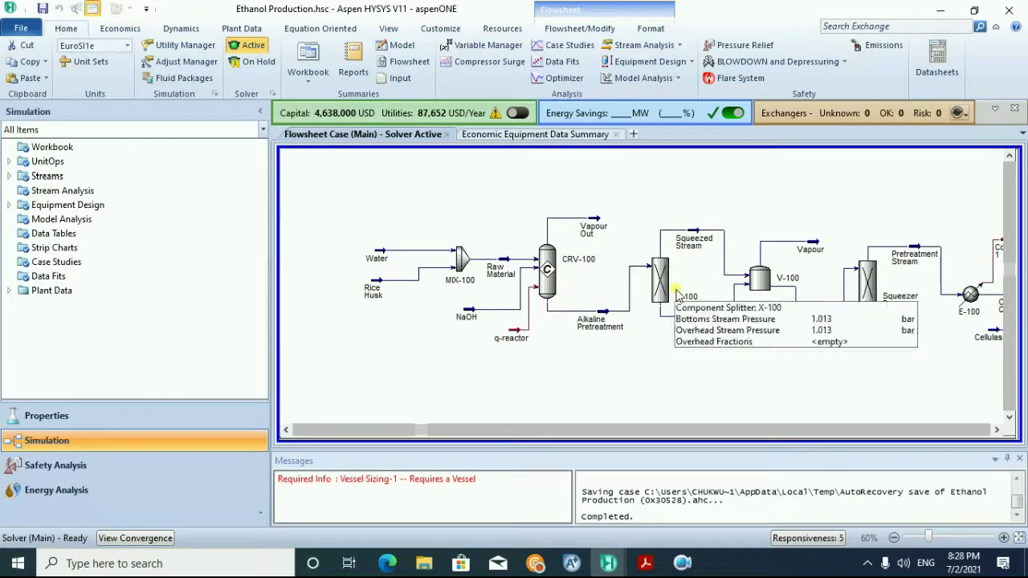
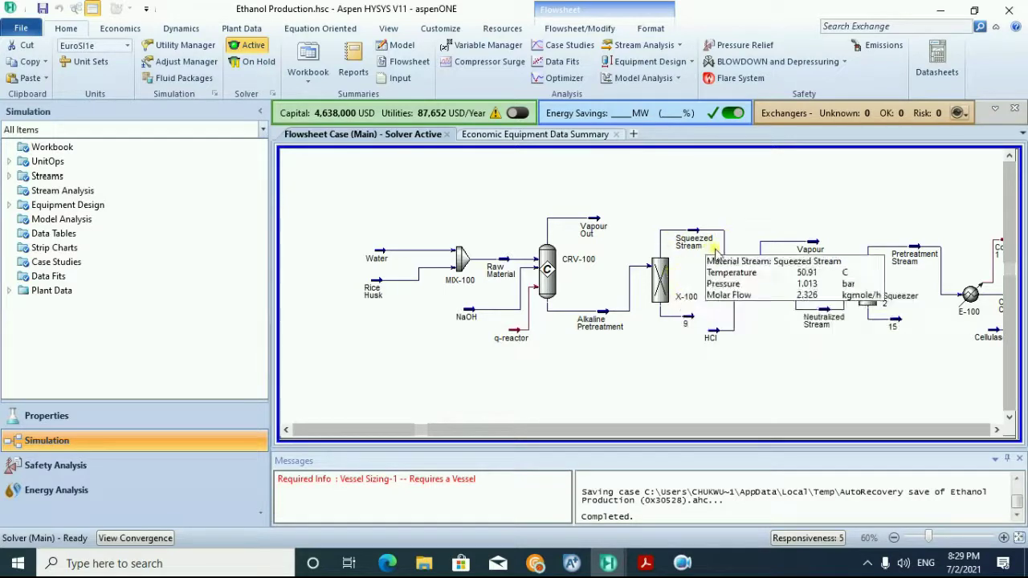
Examine the neutralization section of the flowsheet around tank V-100, including its HCl feed and Neutralized Stream outlet.
click(996, 430)
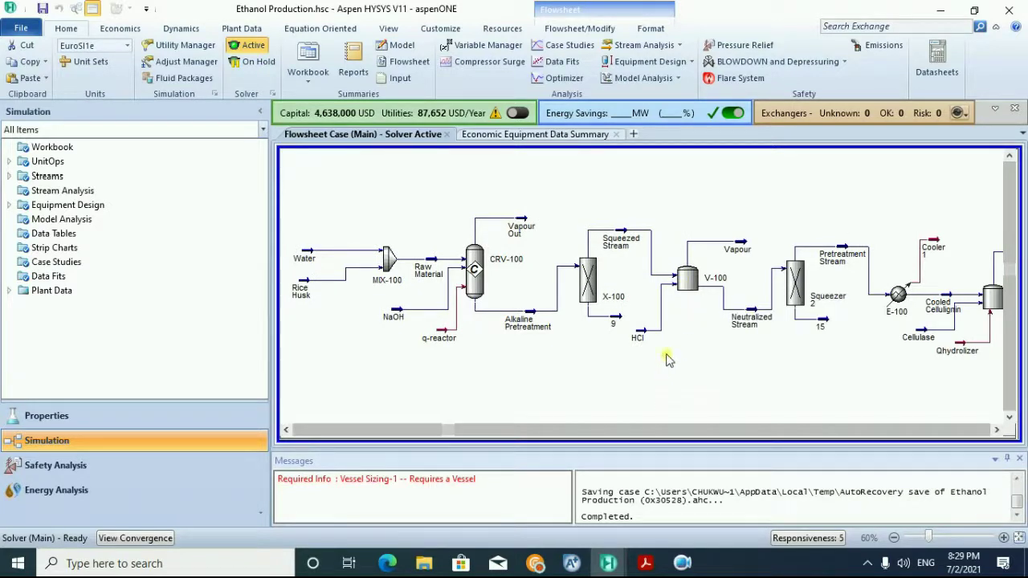
mouse_move(718, 290)
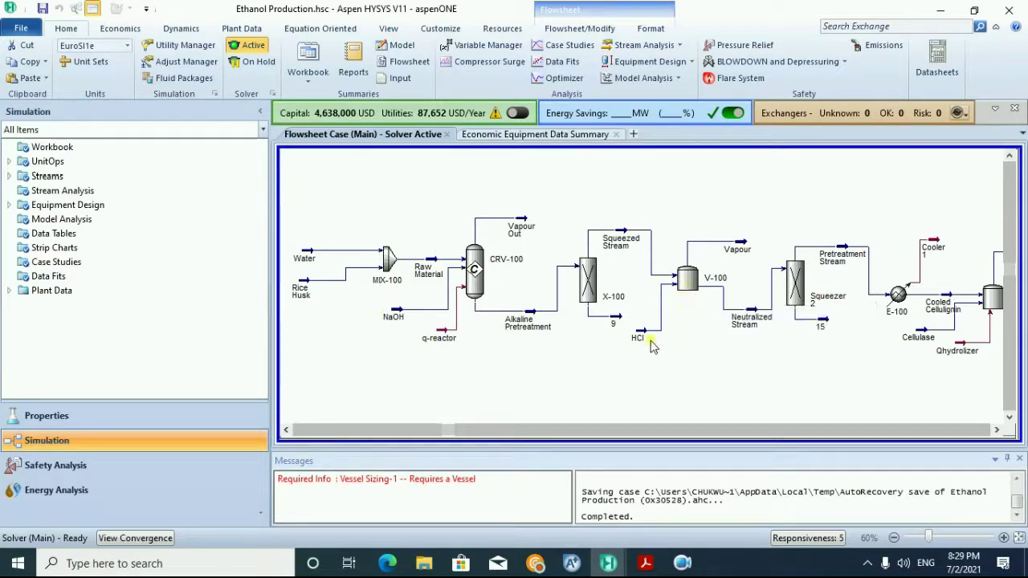
mouse_move(651, 343)
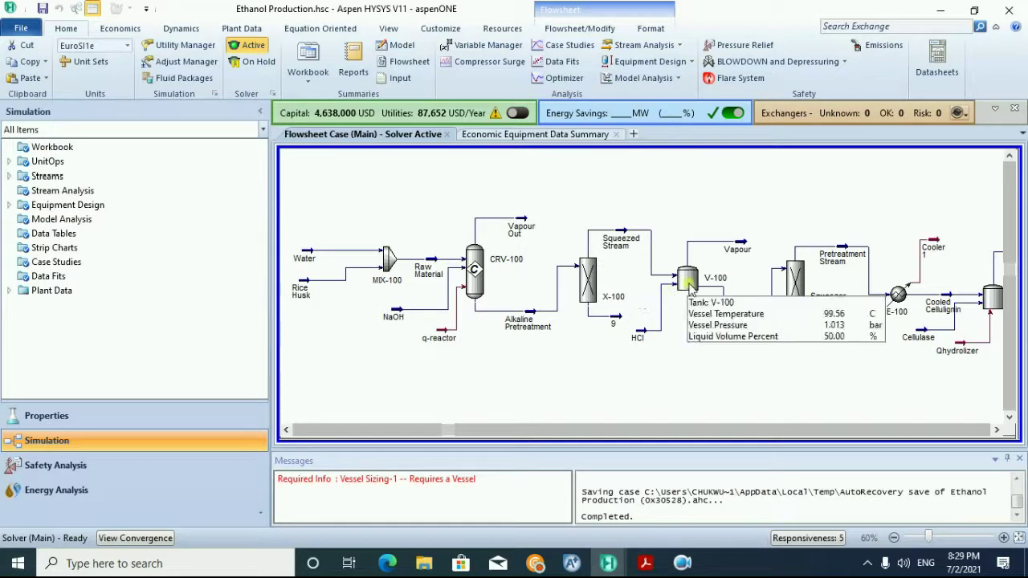
mouse_move(678, 272)
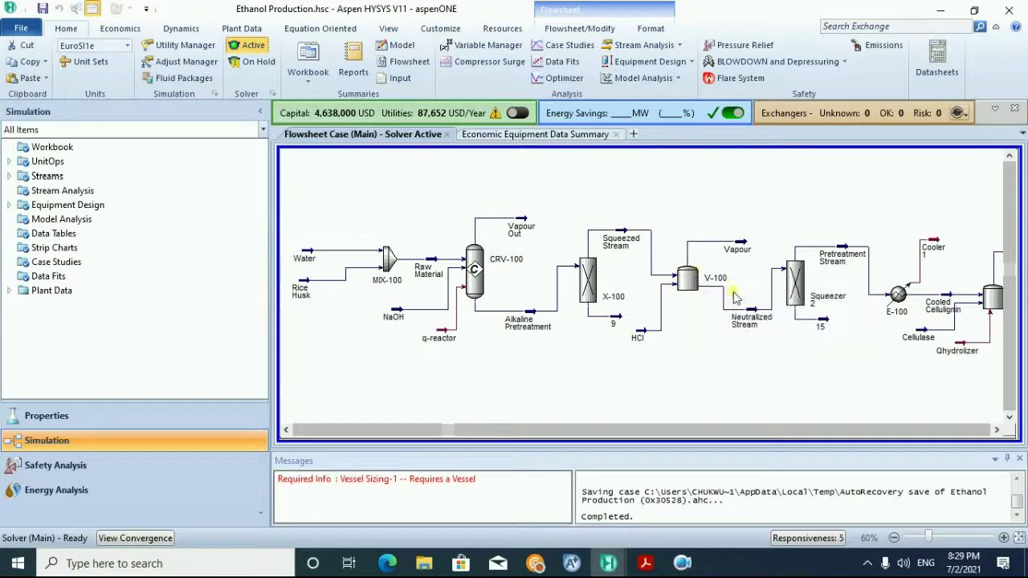
mouse_move(762, 321)
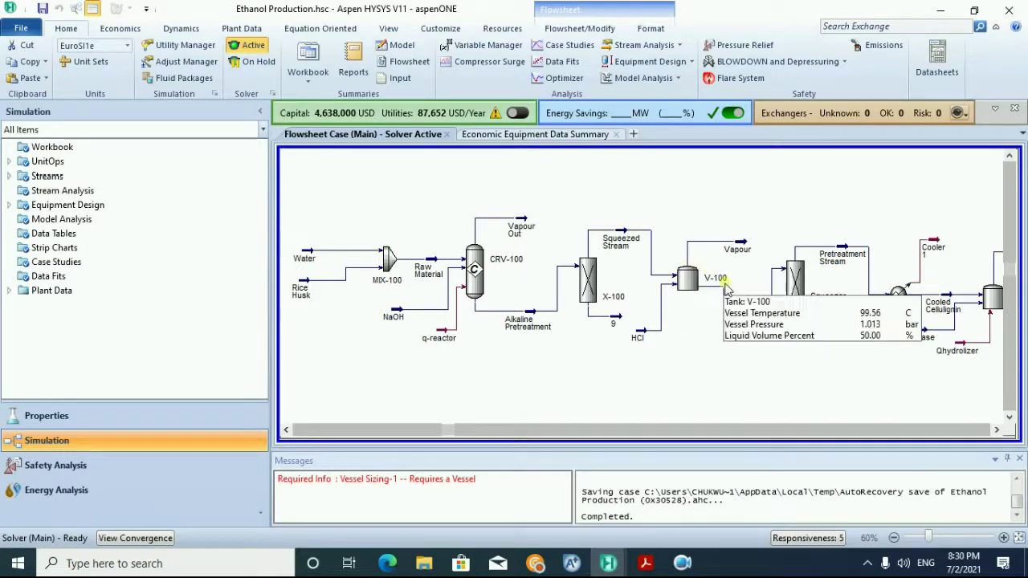
Examine the flowsheet section from Squeezer 2 through cooler E-100 and hydrolysis tank V-101 to cooler E-101.
click(999, 430)
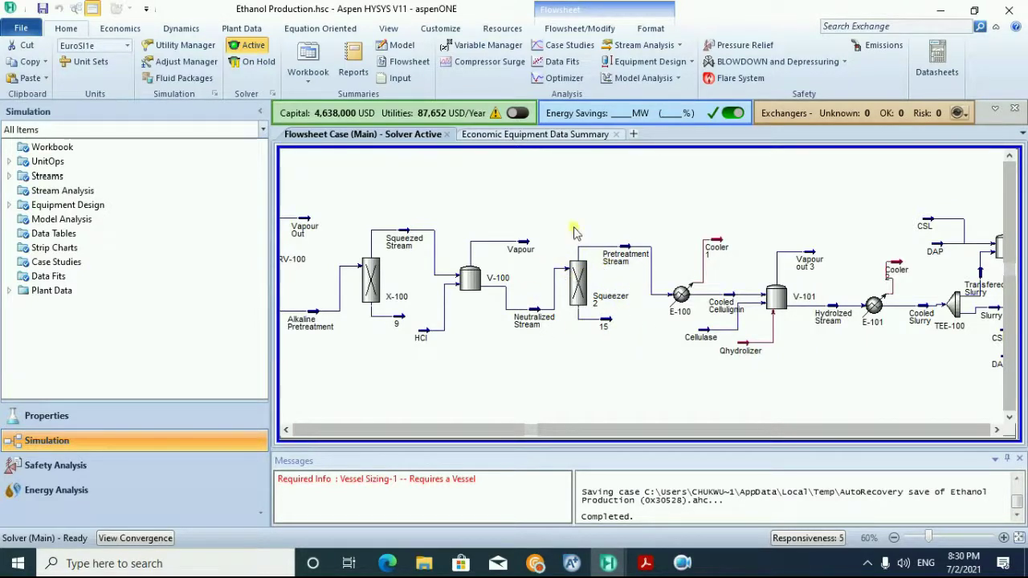
mouse_move(631, 307)
mouse_move(695, 316)
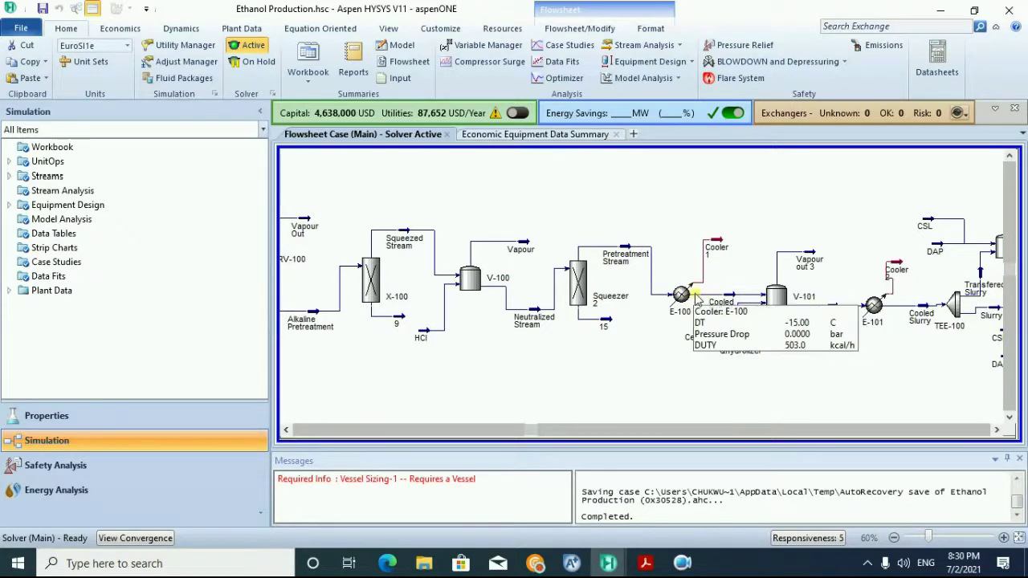
mouse_move(744, 299)
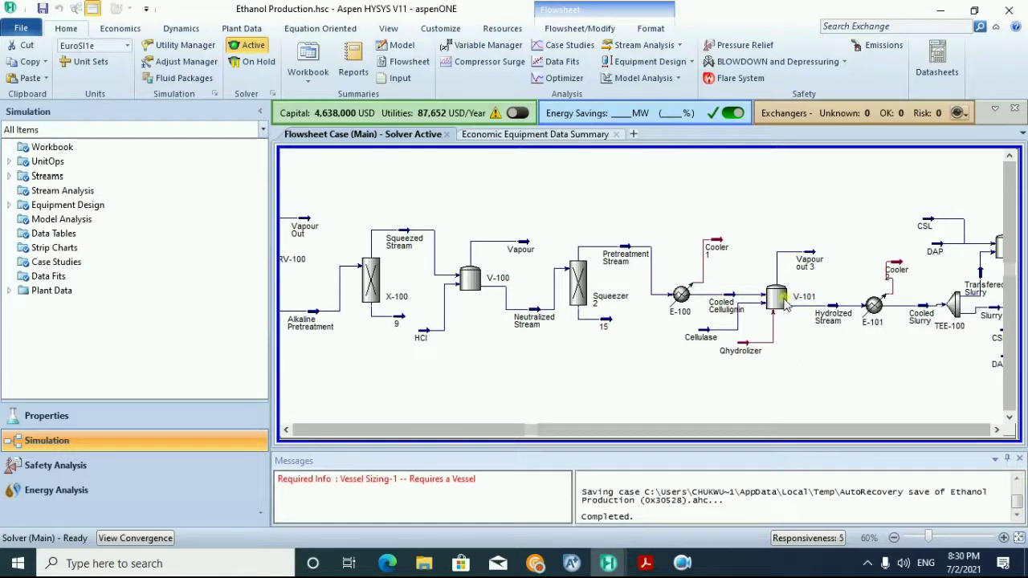
mouse_move(783, 297)
click(996, 430)
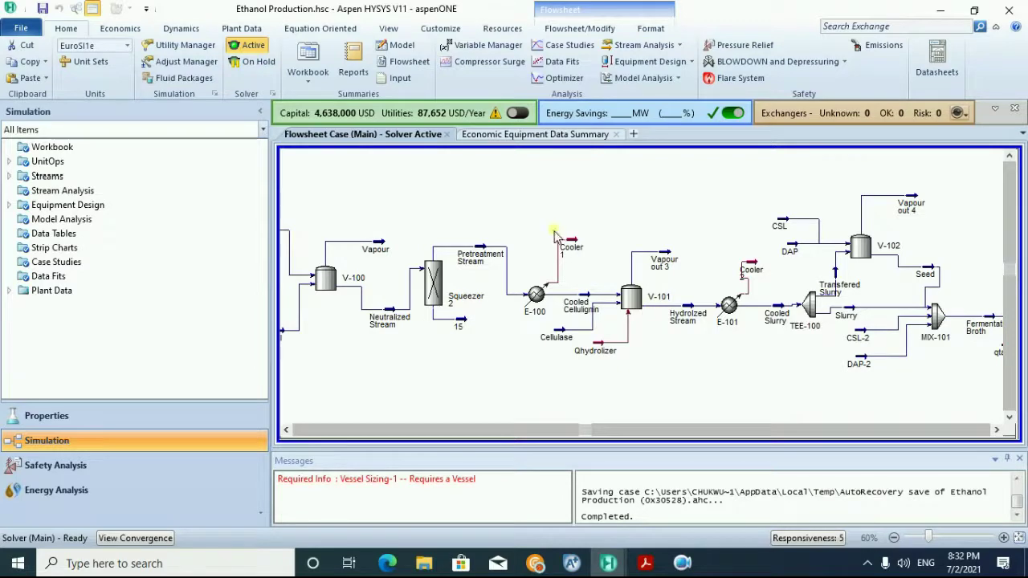
mouse_move(731, 313)
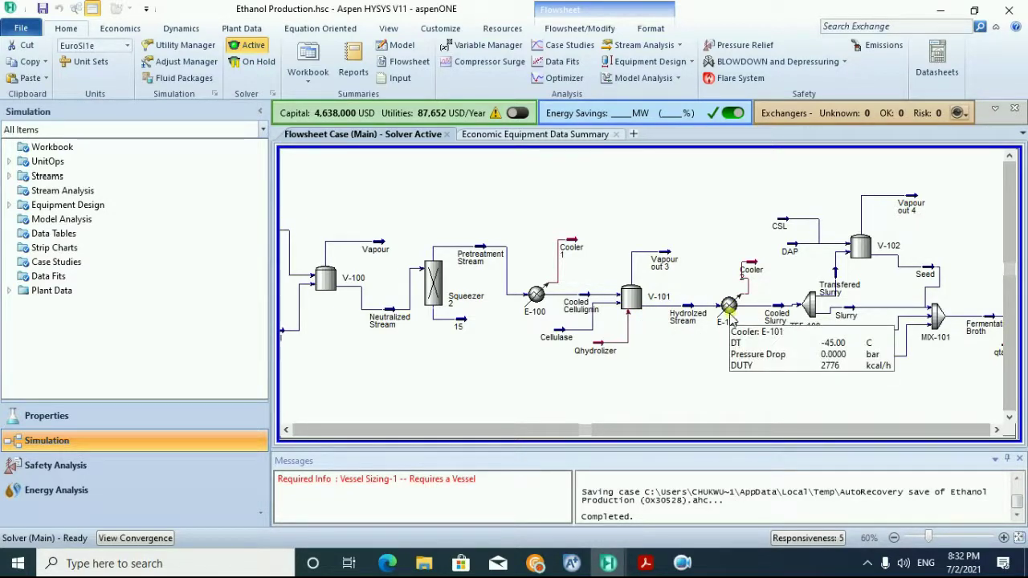
Examine the seed preparation section of the flowsheet around splitter TEE-100, tank V-102 and mixer MIX-101.
mouse_move(776, 315)
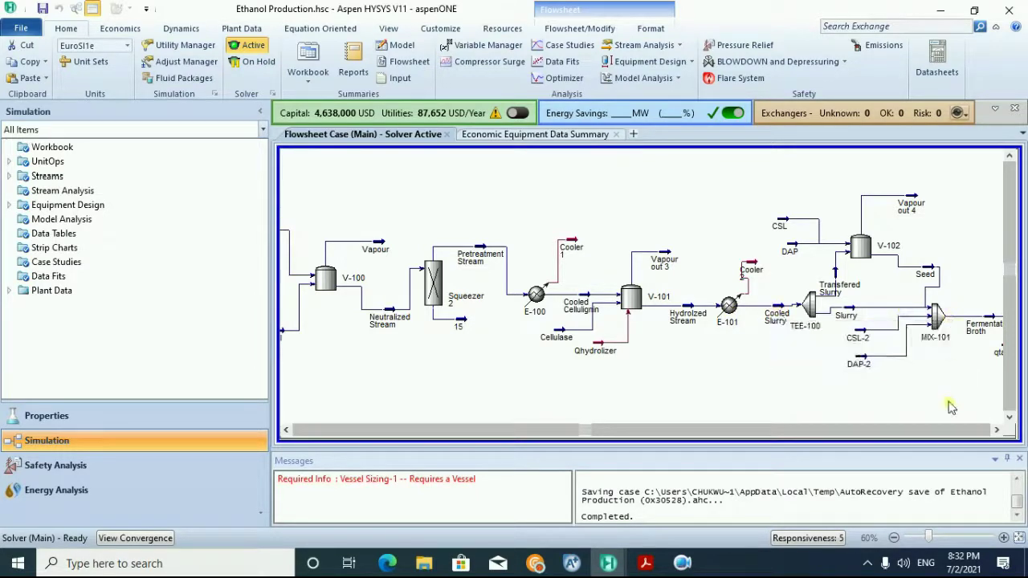
click(994, 430)
click(994, 431)
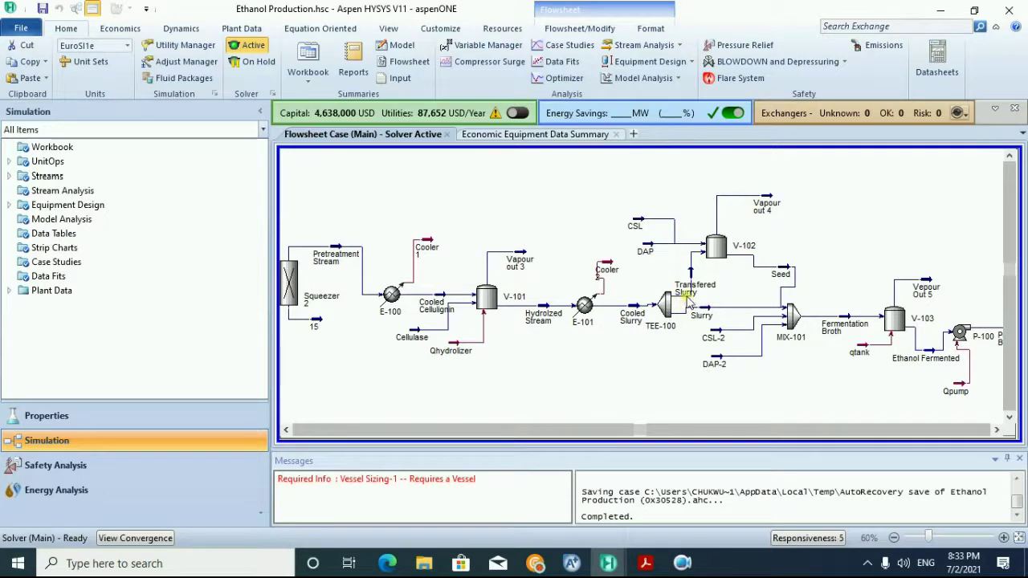
mouse_move(673, 298)
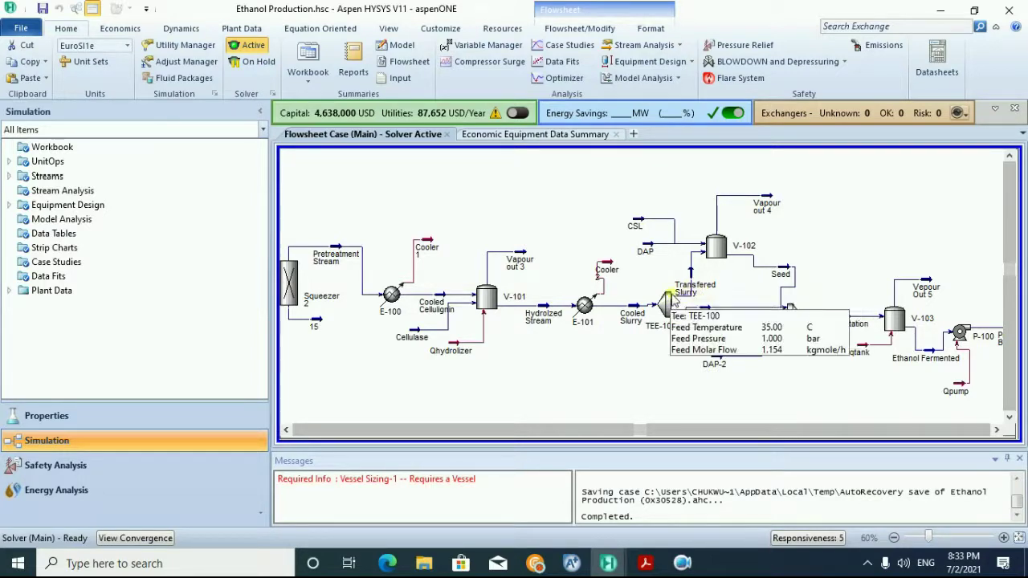
mouse_move(695, 319)
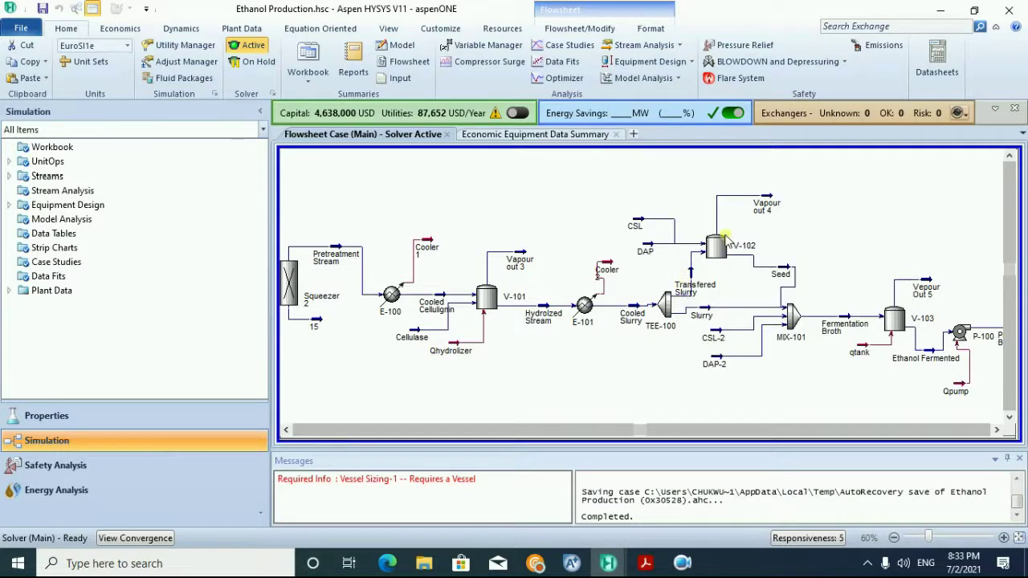
mouse_move(722, 255)
Examine the fermentation section around tank V-103, including its Ethanol Fermented outlet stream.
mouse_move(902, 335)
click(996, 430)
click(996, 430)
click(996, 430)
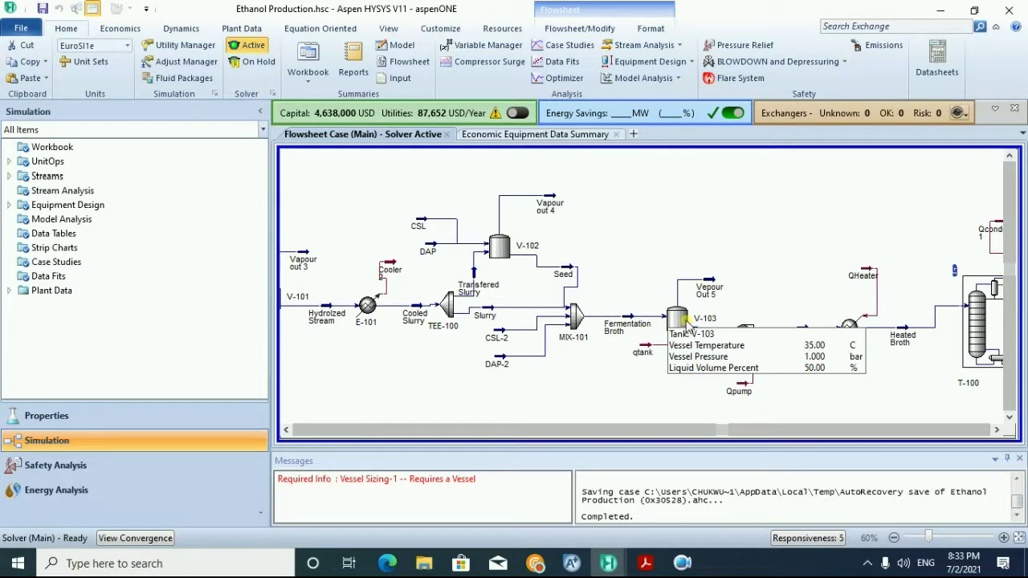
mouse_move(732, 347)
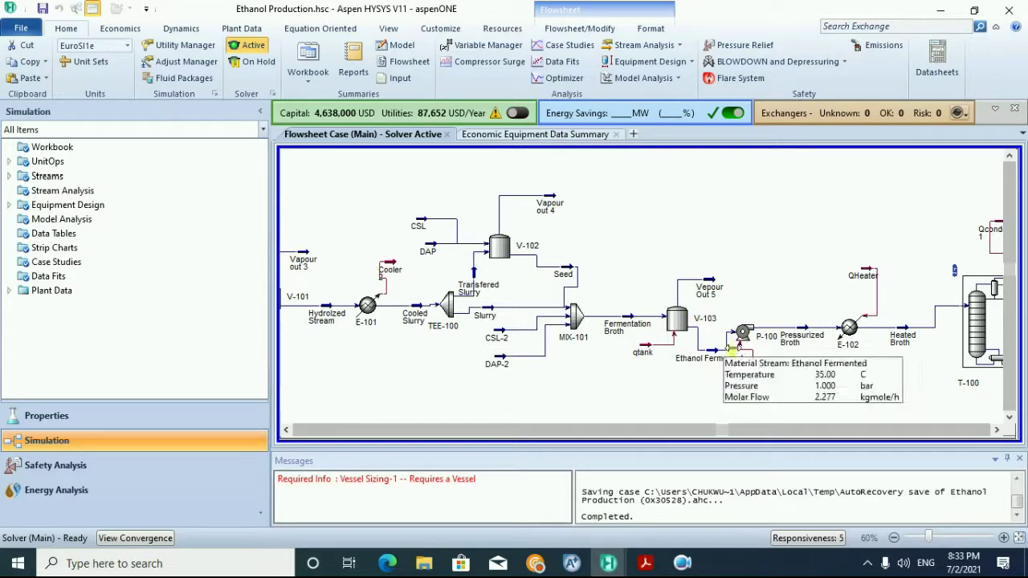
Examine the flowsheet from pump P-100 and heater E-102 to distillation columns T-100 and T-101, including the Aqueous ethanol and Bottom Product 1 streams.
click(997, 431)
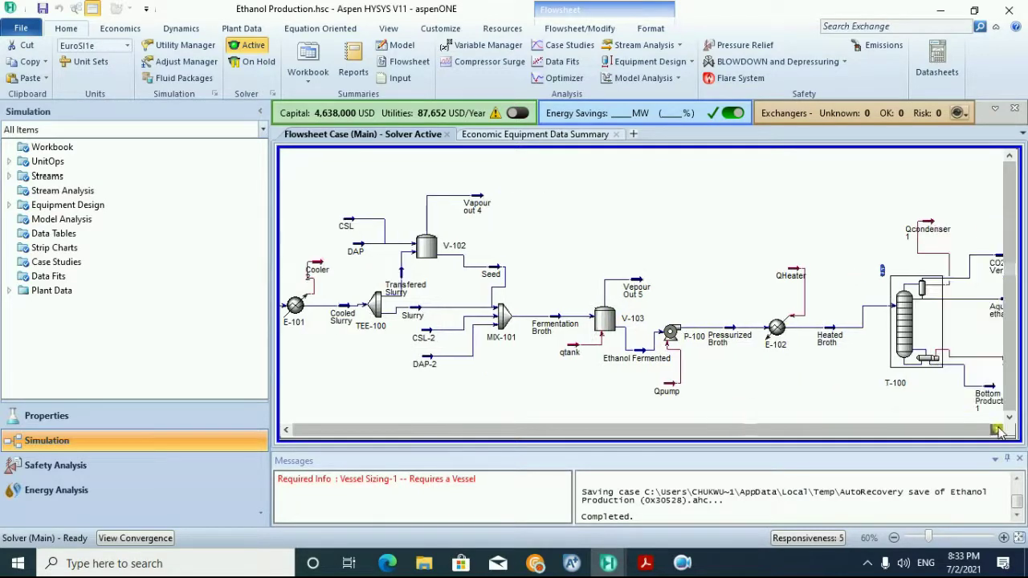
click(997, 430)
click(996, 431)
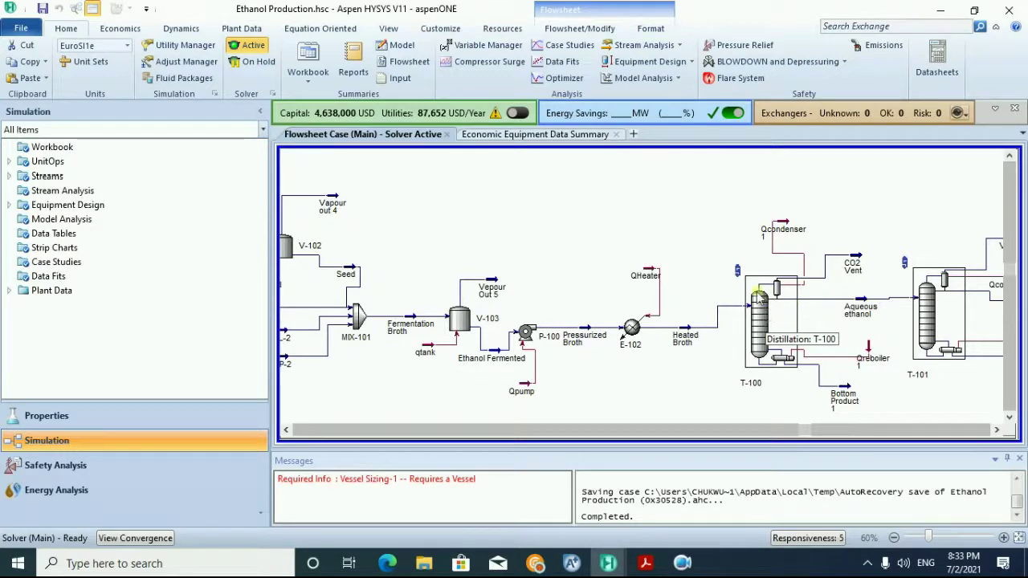
click(996, 431)
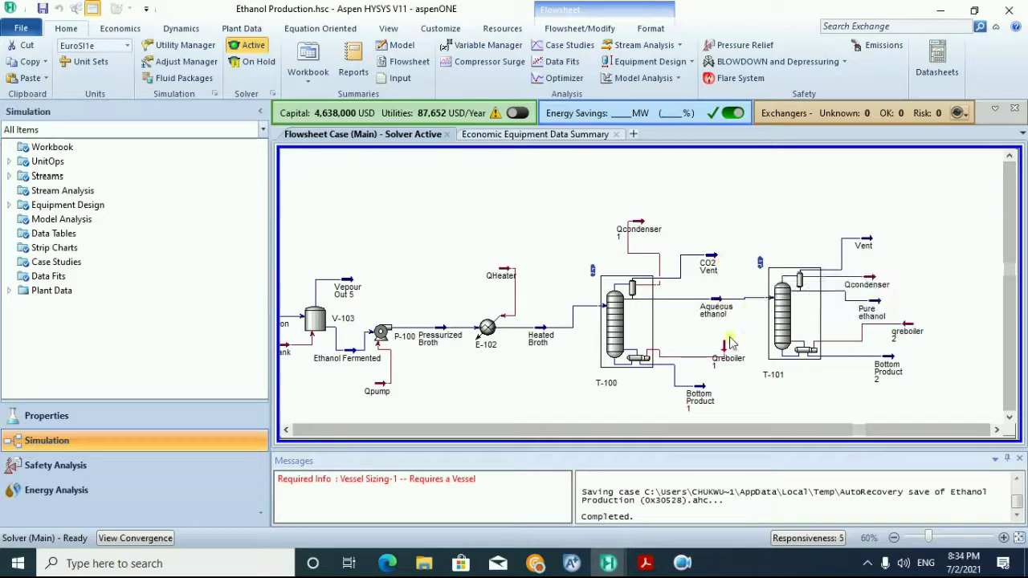
mouse_move(721, 313)
mouse_move(699, 399)
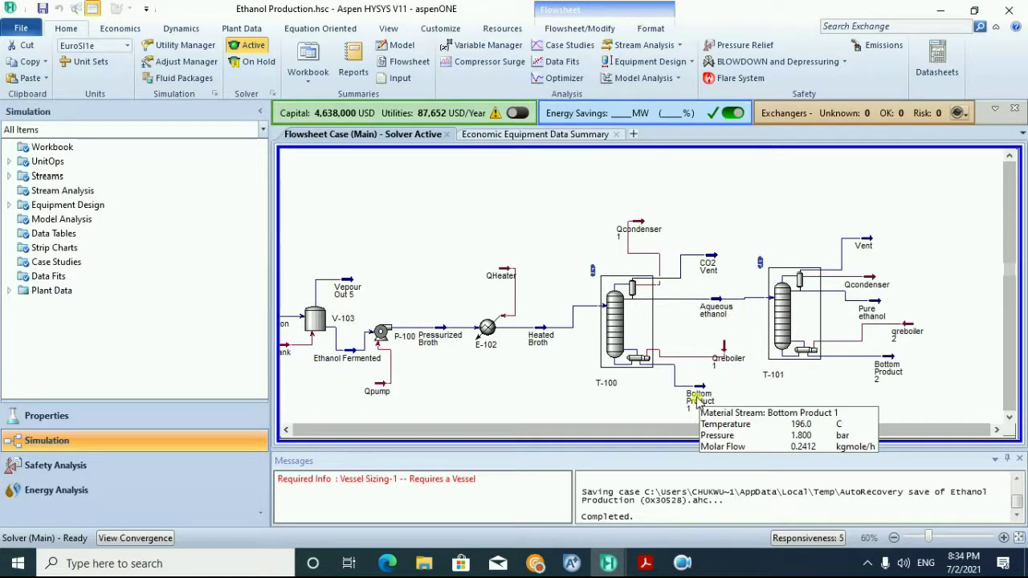
Move the Pure ethanol stream farther out from column T-101, clear of the neighbouring stream labels.
mouse_move(873, 317)
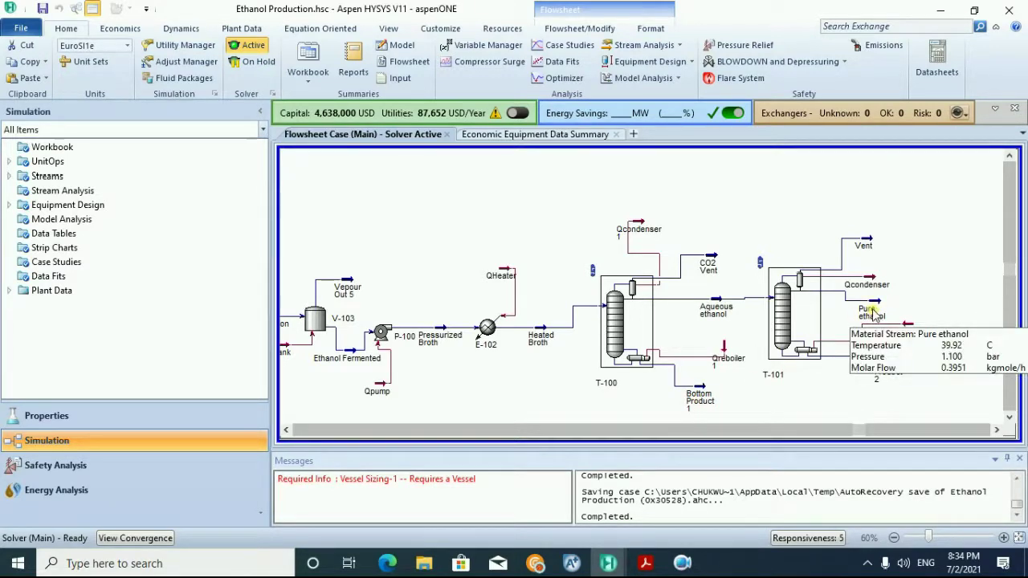
drag(874, 310, 934, 298)
click(945, 330)
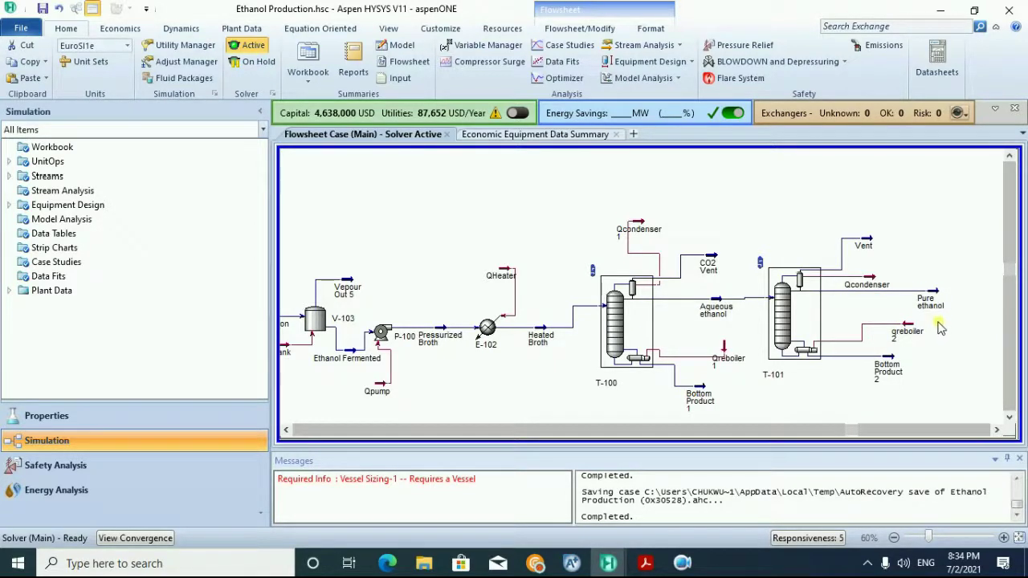
Open the Pure ethanol stream, review its composition across all components, and close its worksheet.
mouse_move(931, 304)
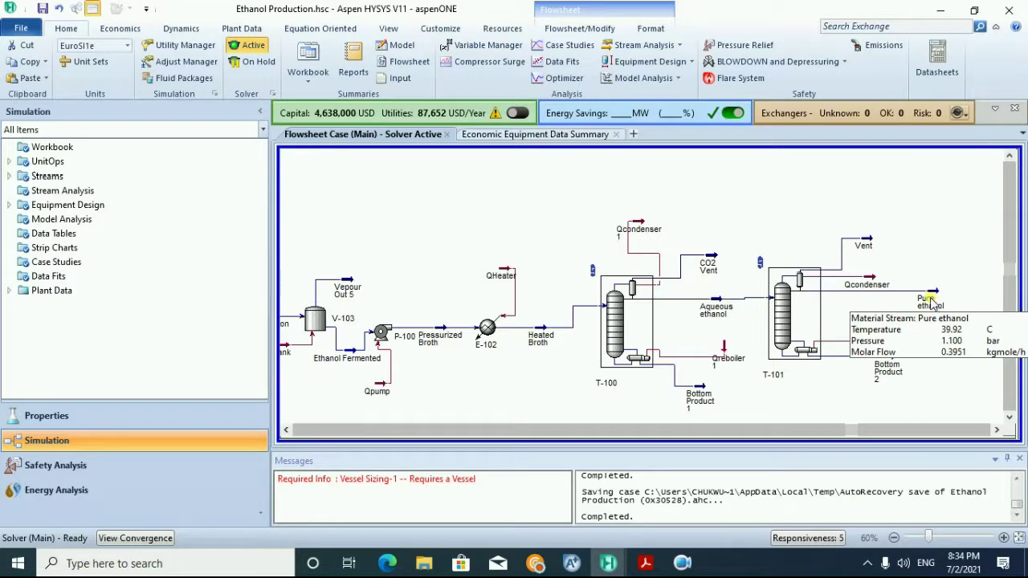
double_click(932, 304)
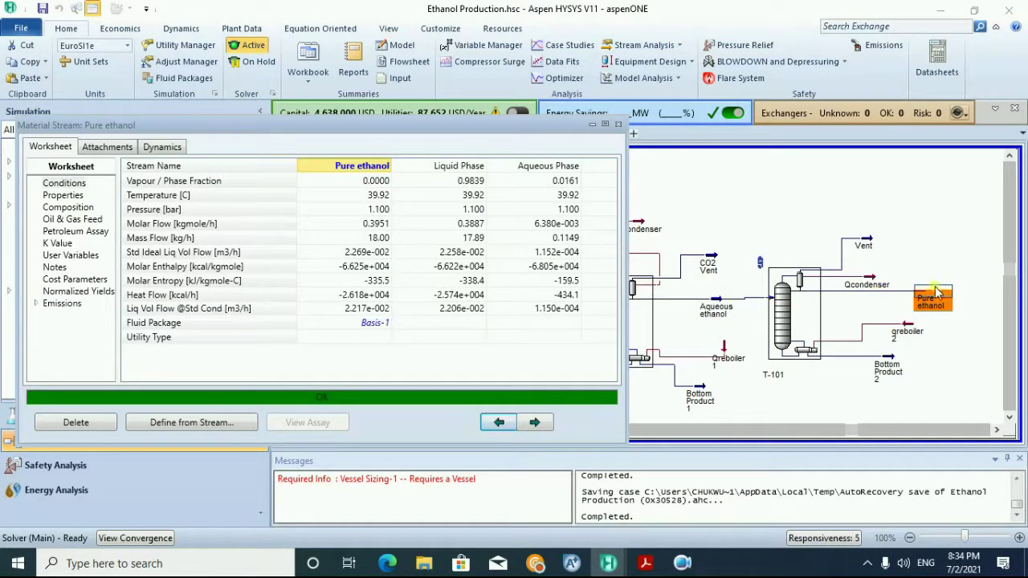
click(73, 208)
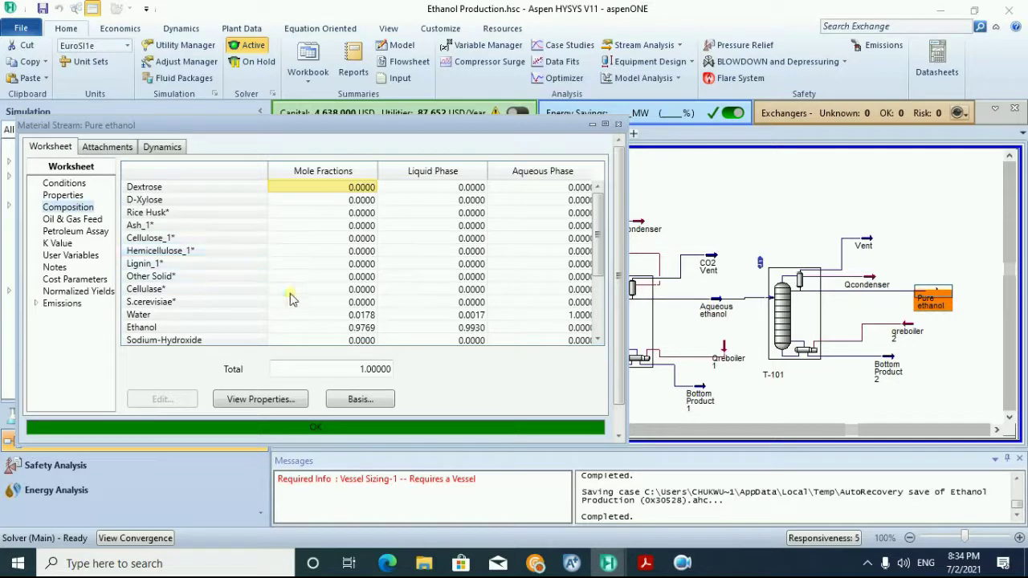
scroll(368, 295, down, 1)
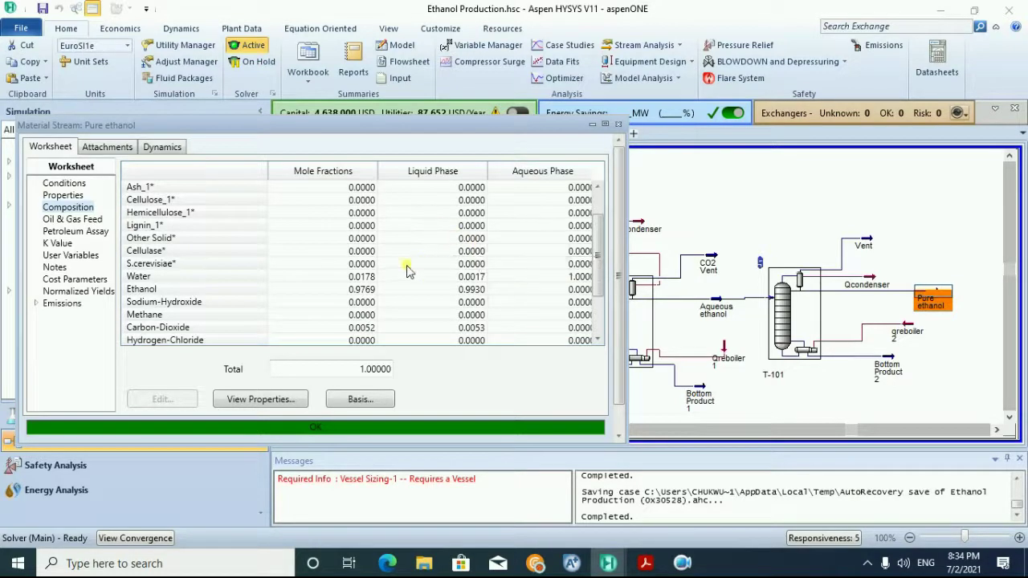
scroll(343, 251, up, 1)
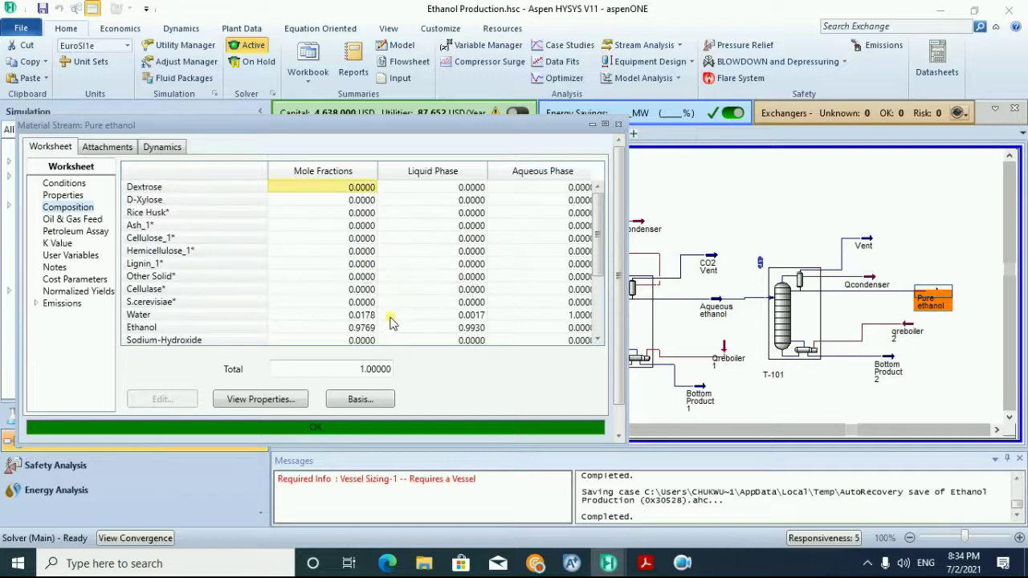
scroll(361, 285, down, 3)
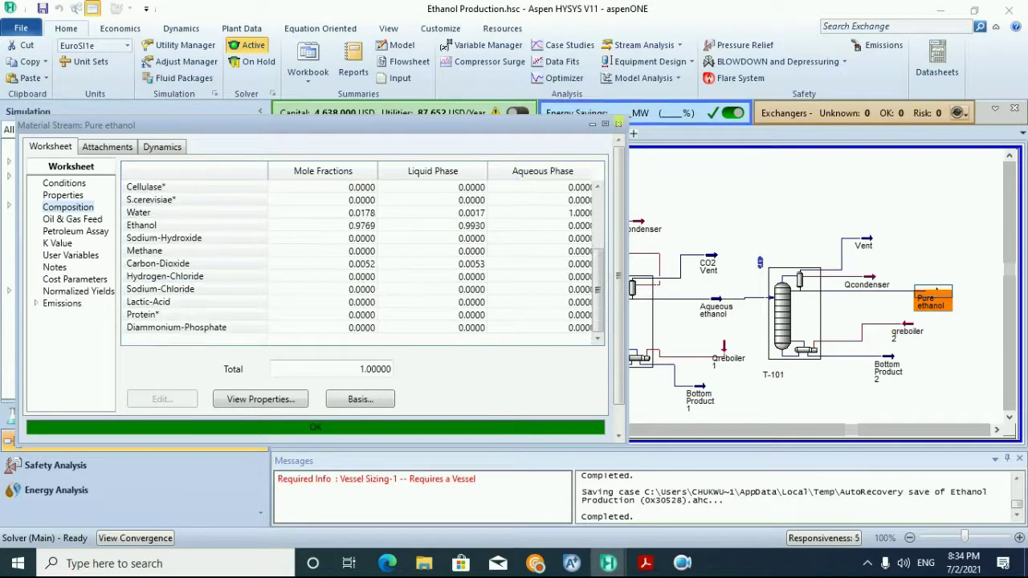
click(619, 124)
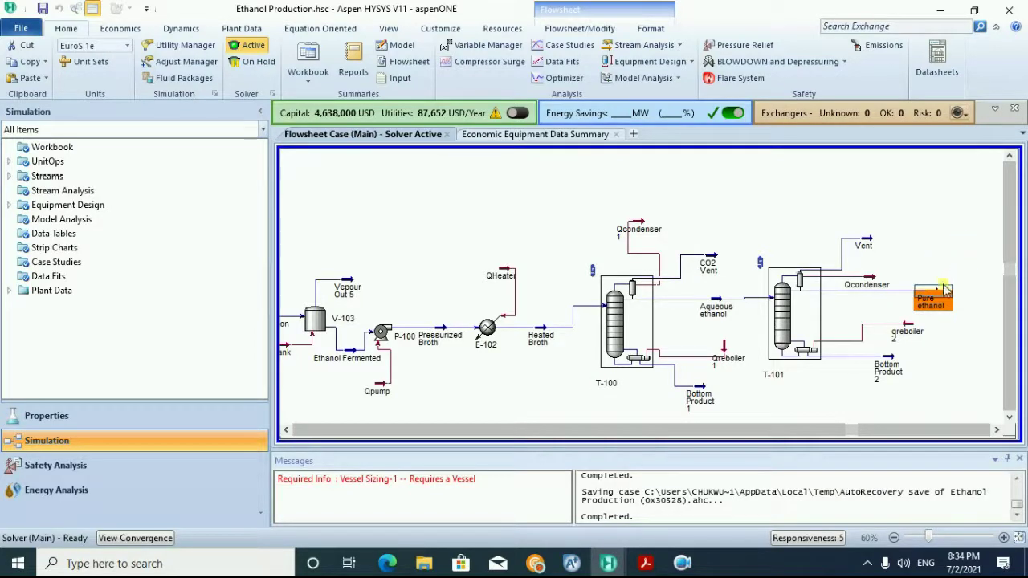
Check the mass flow in the Pure ethanol stream's conditions, then close the worksheet and deselect the stream.
mouse_move(899, 299)
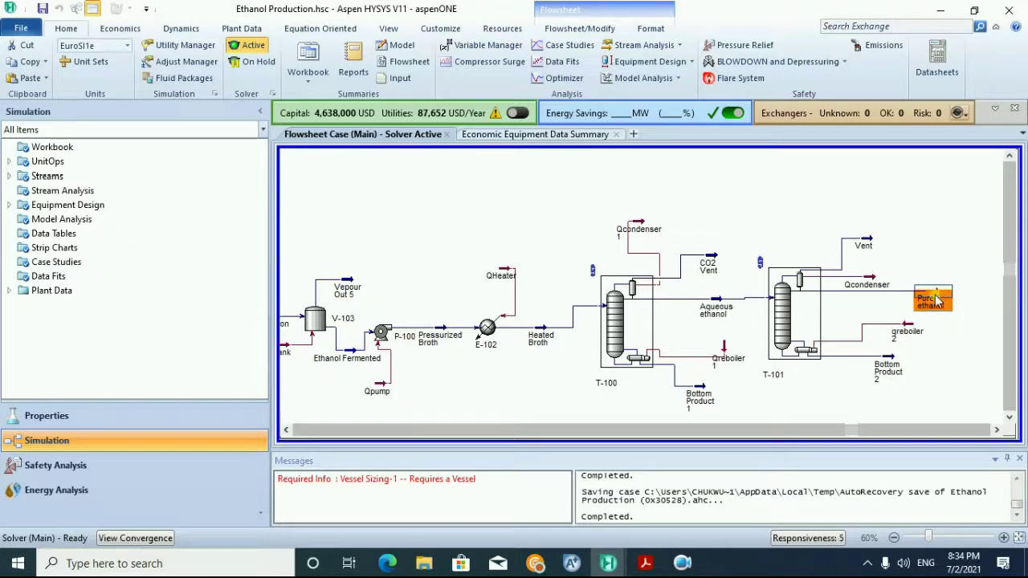
double_click(935, 300)
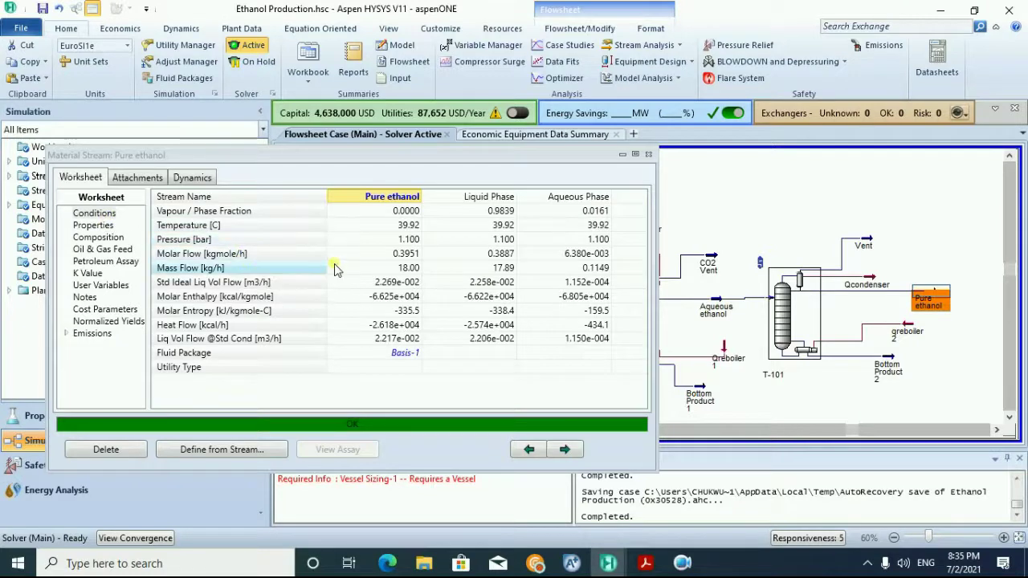
mouse_move(381, 266)
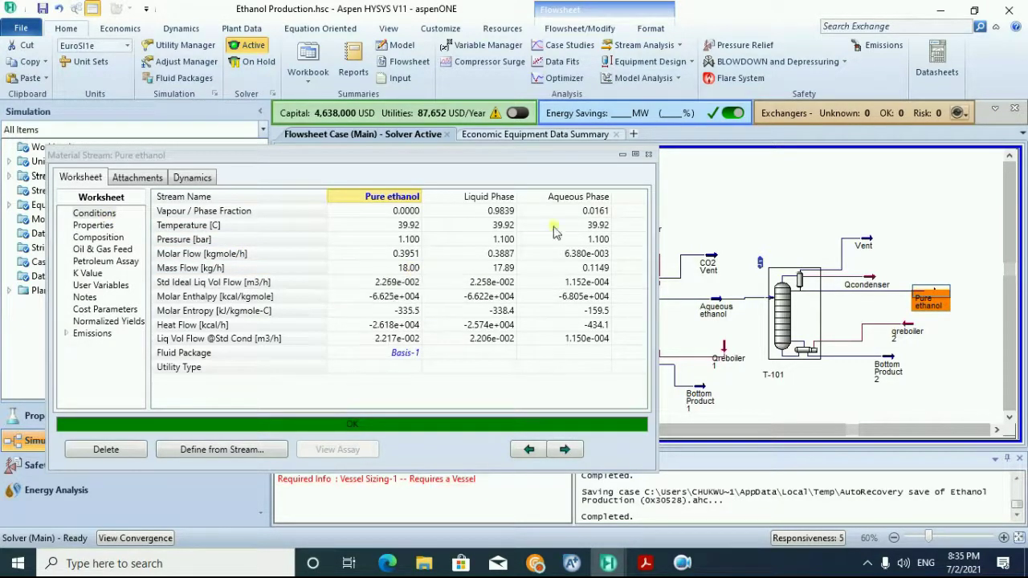
click(649, 155)
click(930, 255)
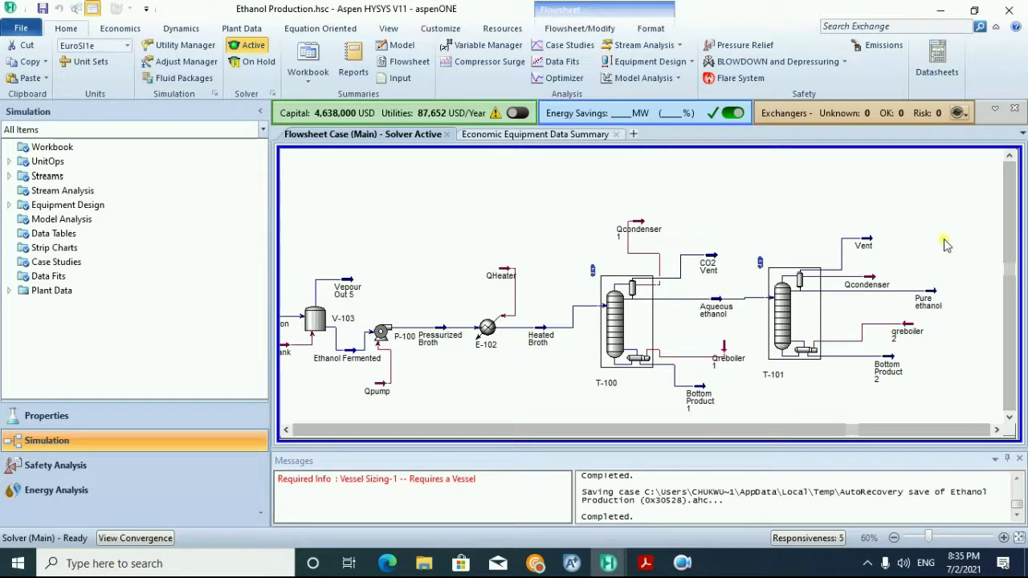
Return to the front end of the flowsheet, showing mixer MIX-100 through Squeezer 2.
click(287, 431)
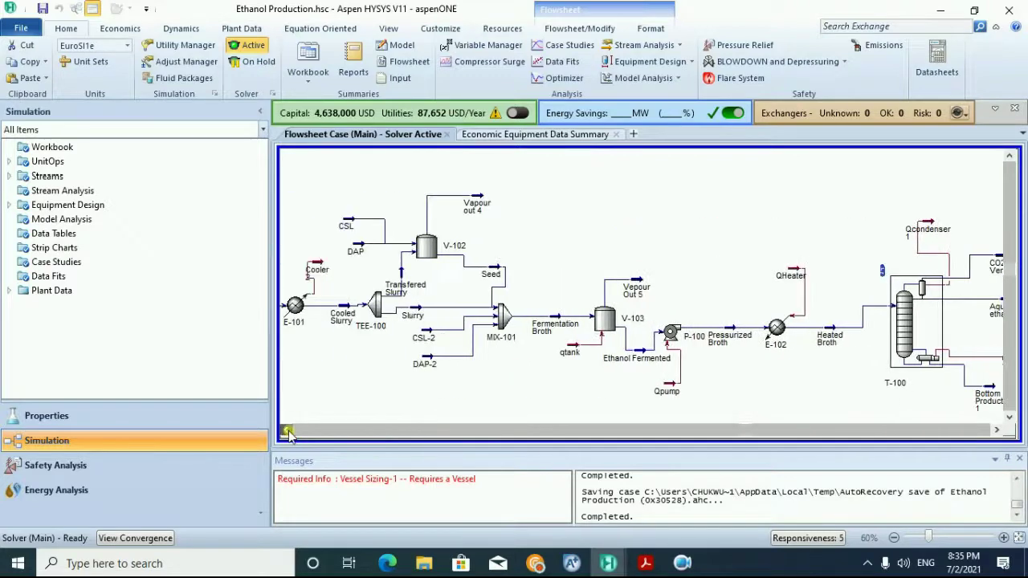
drag(287, 432, 288, 432)
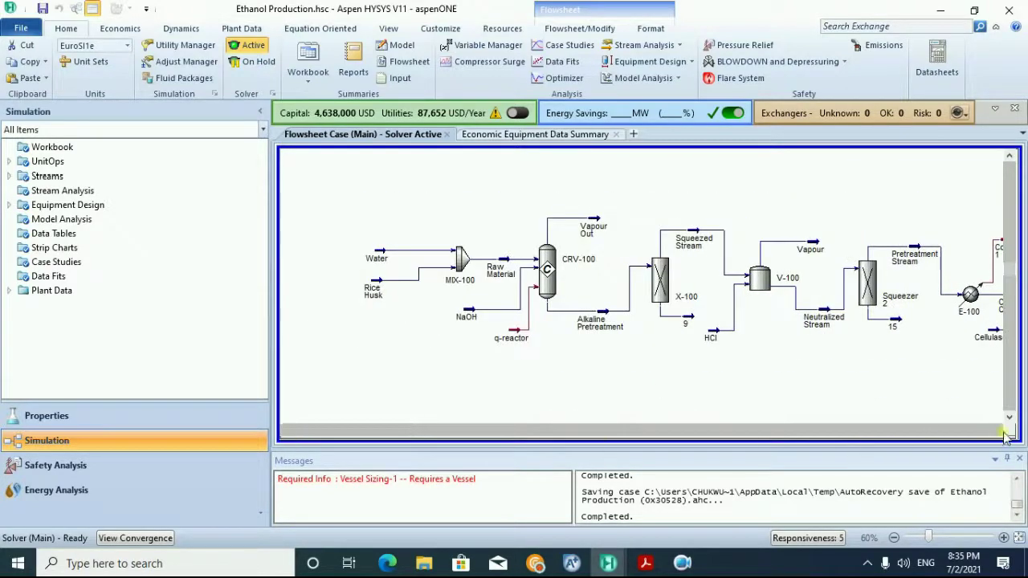